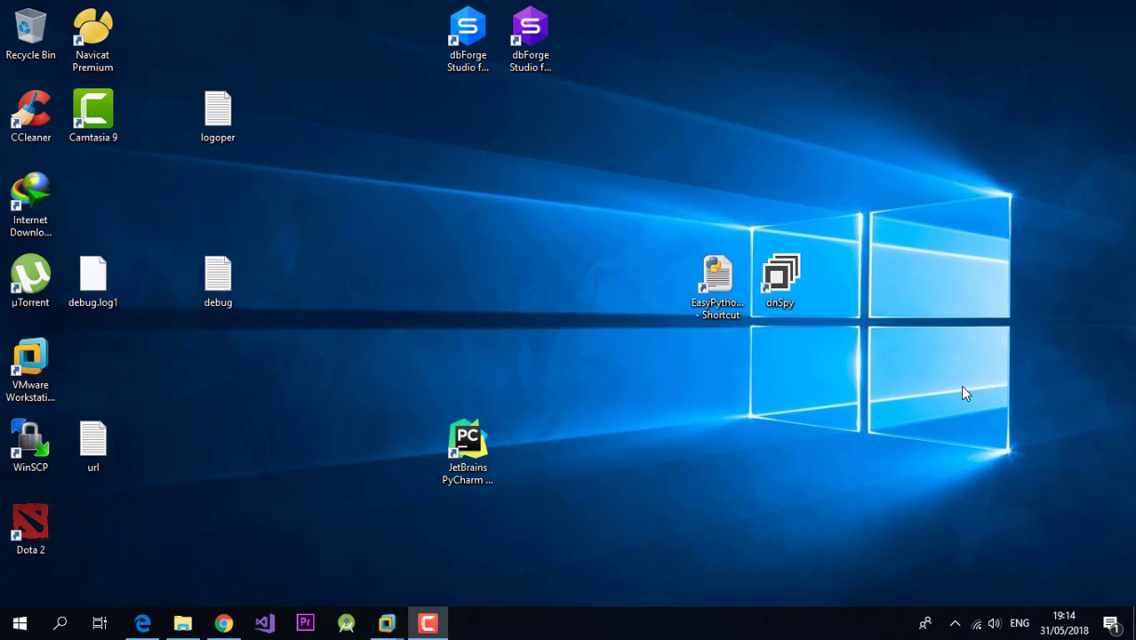
Switch to the Ubuntu tab of VMware Workstation and start creating a new virtual machine with the Custom (advanced) configuration
{"action": "mouse_move", "coordinate": [387, 622]}
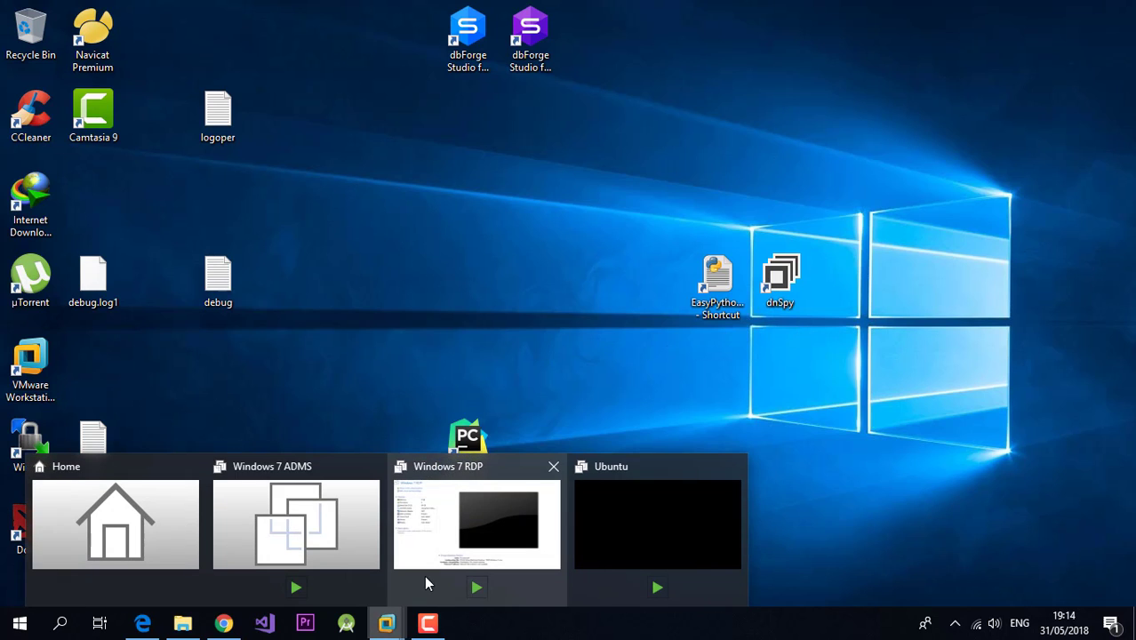
{"action": "left_click", "coordinate": [629, 463]}
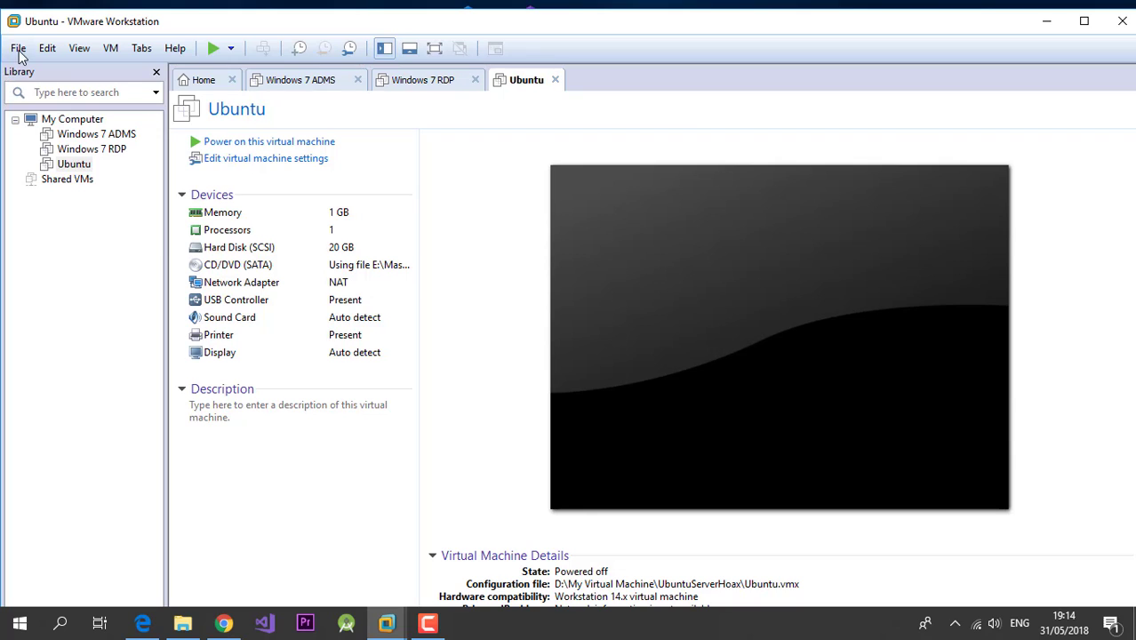
{"action": "left_click", "coordinate": [19, 48]}
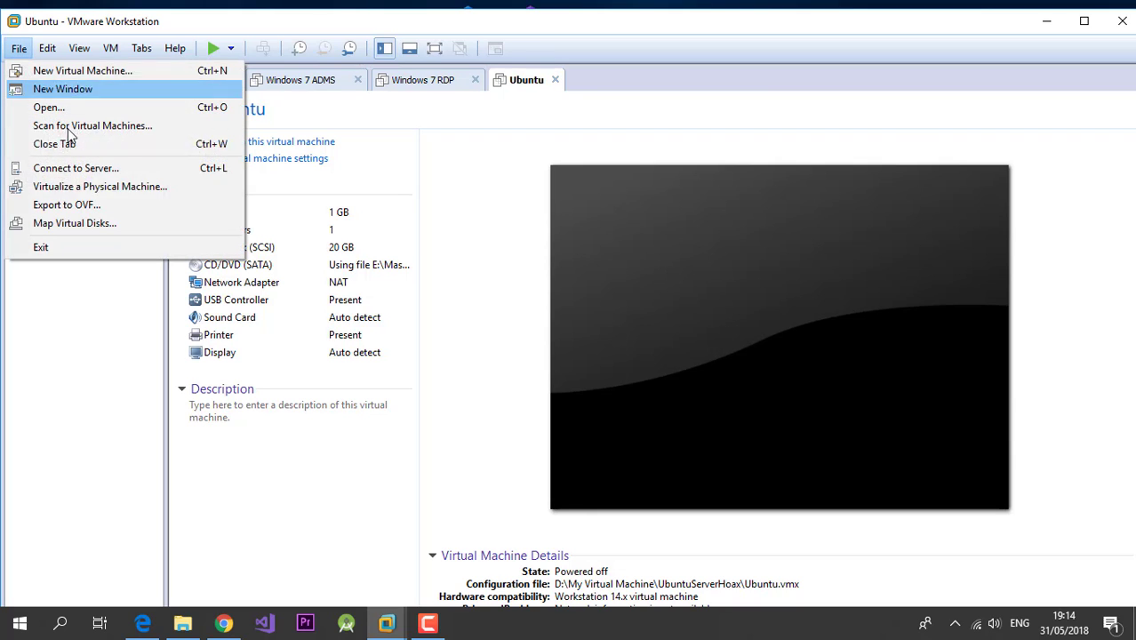
{"action": "left_click", "coordinate": [154, 71]}
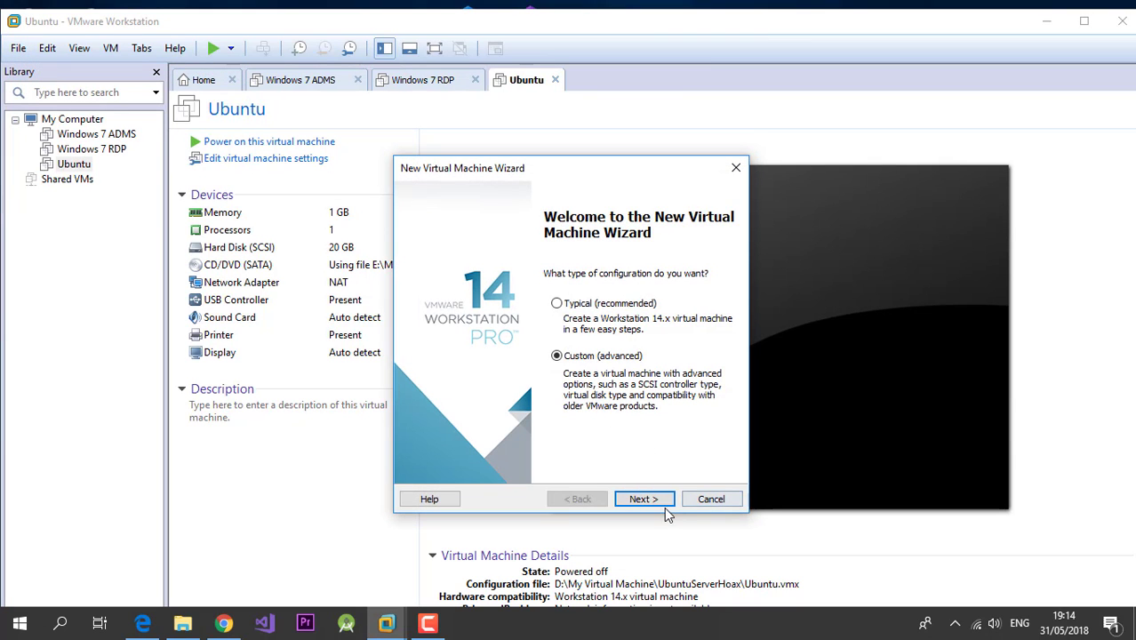
{"action": "left_click", "coordinate": [662, 502]}
{"action": "left_click", "coordinate": [594, 501]}
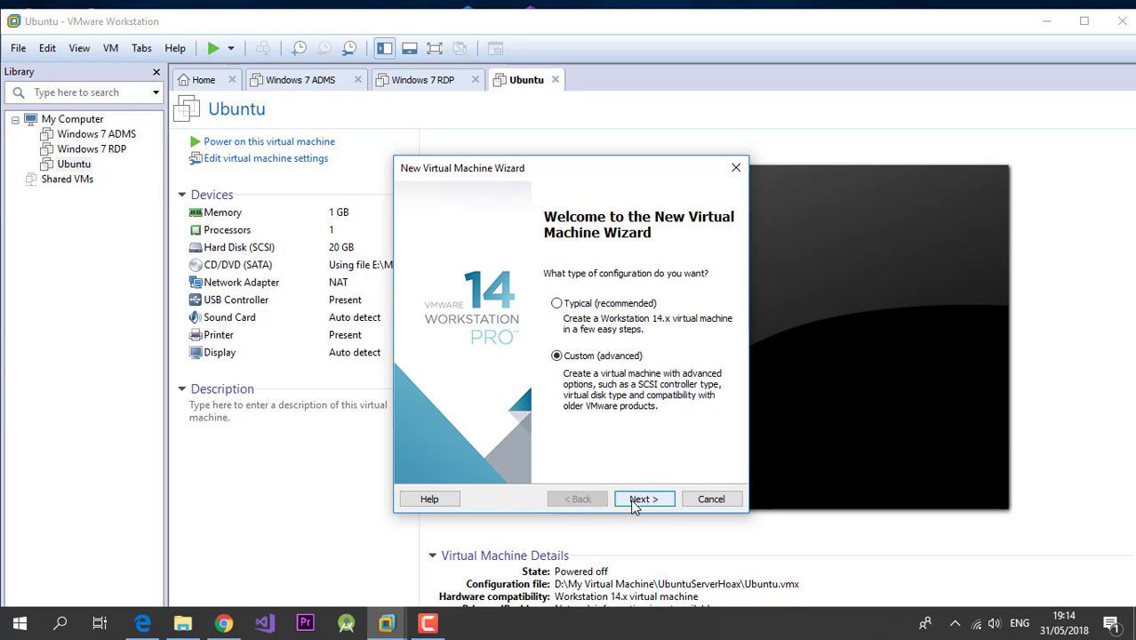
{"action": "left_click", "coordinate": [635, 500]}
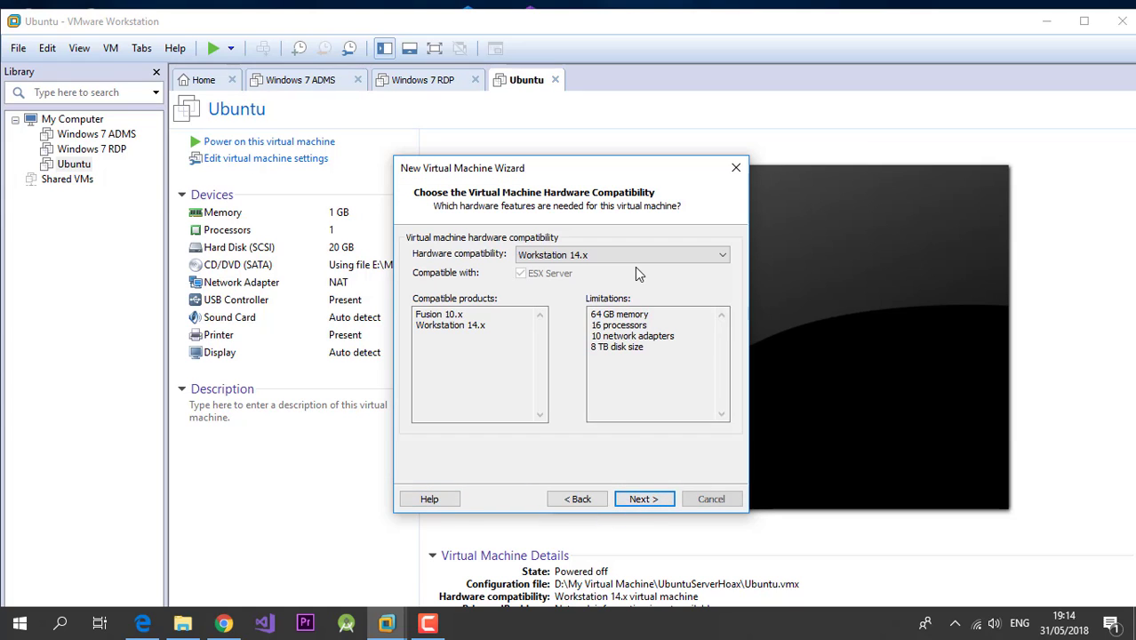
Accept Workstation 14.x compatibility, choose to install the operating system later, and keep Microsoft Windows, Windows Server 2016 as the guest
{"action": "left_click", "coordinate": [638, 499]}
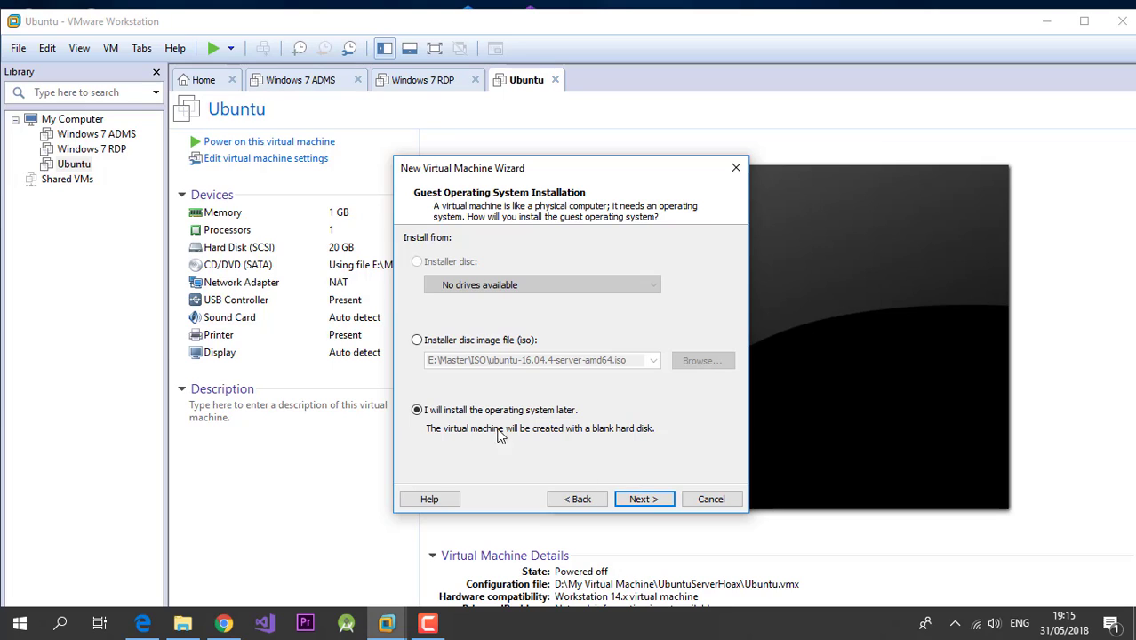
{"action": "left_click", "coordinate": [643, 500]}
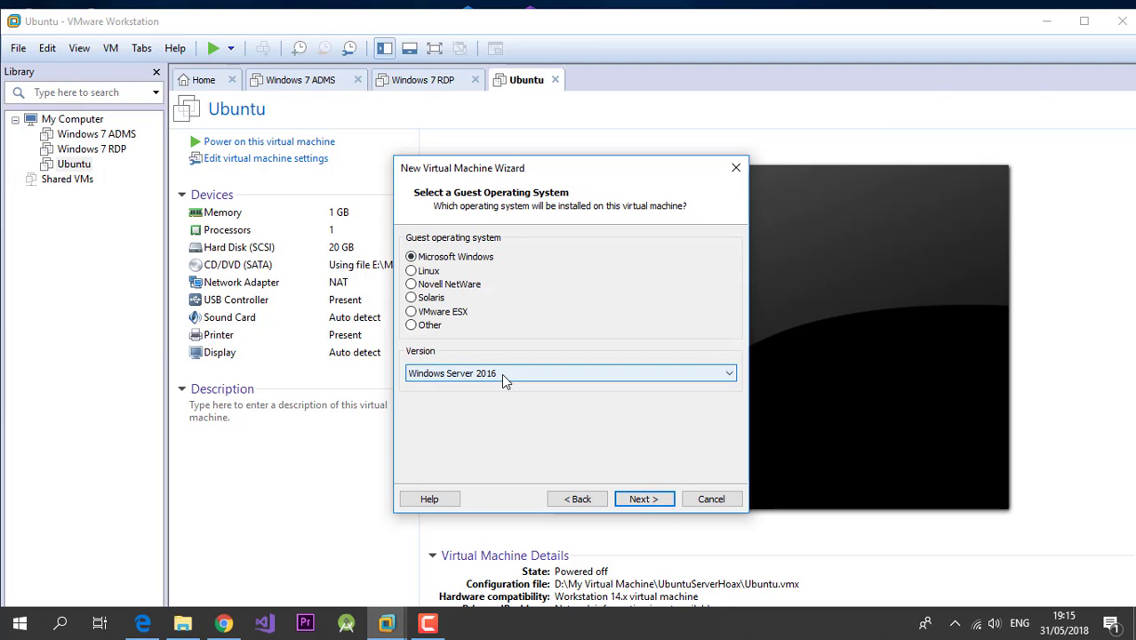
{"action": "left_click", "coordinate": [658, 499]}
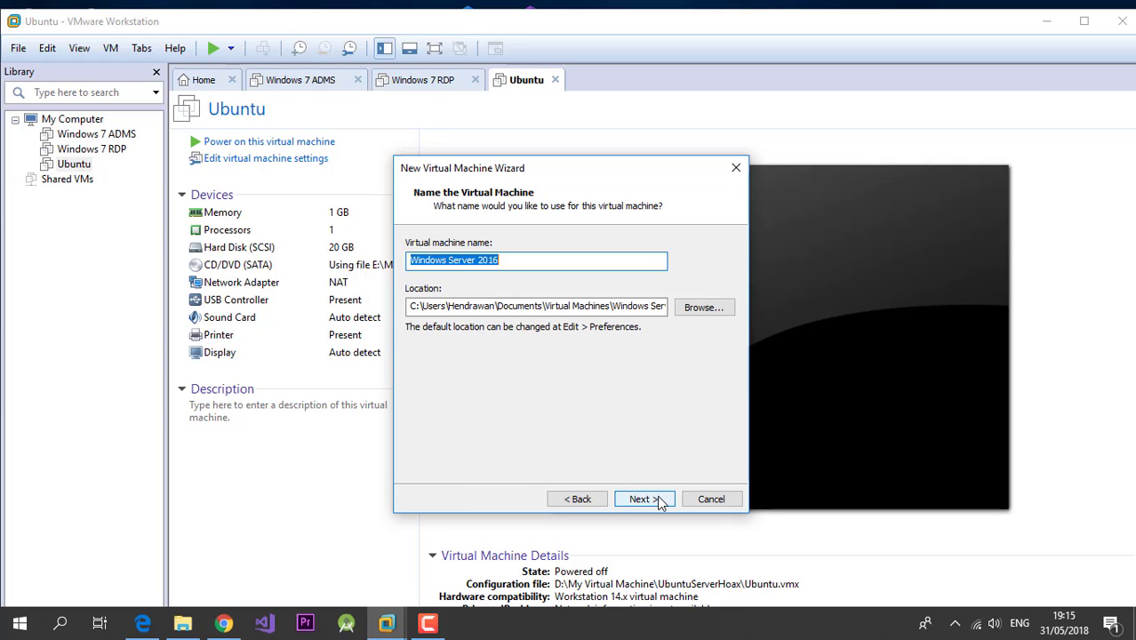
Keep the machine name Windows Server 2016 and set its location to D:\My Virtual Machine\Windows Server 2016
{"action": "left_click", "coordinate": [702, 308]}
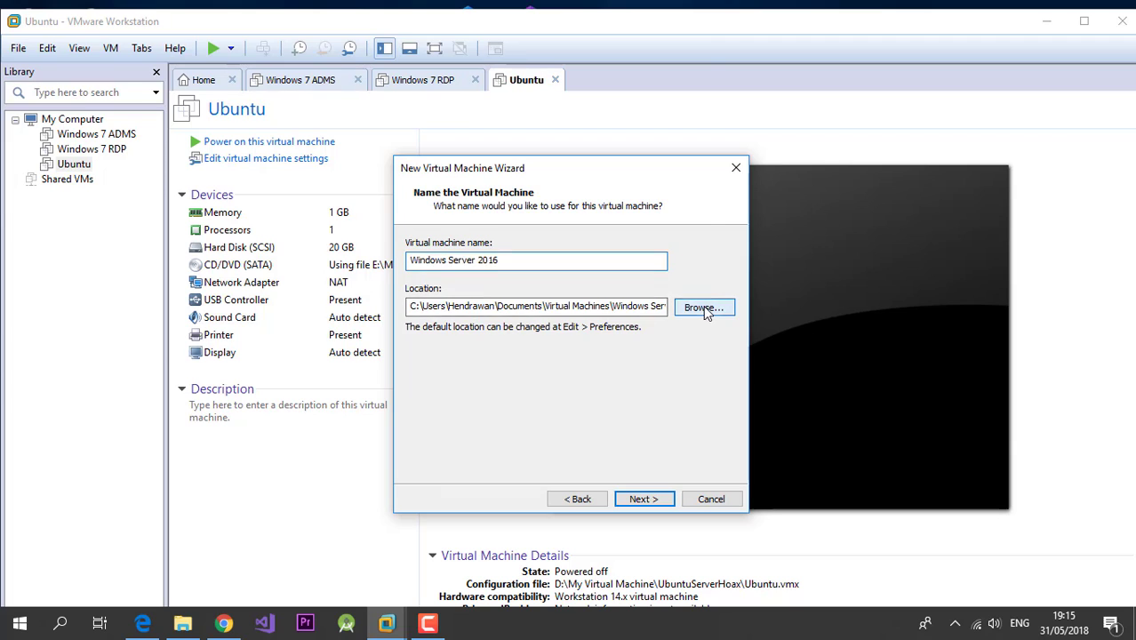
{"action": "left_click_drag", "start_coordinate": [680, 283], "coordinate": [673, 315]}
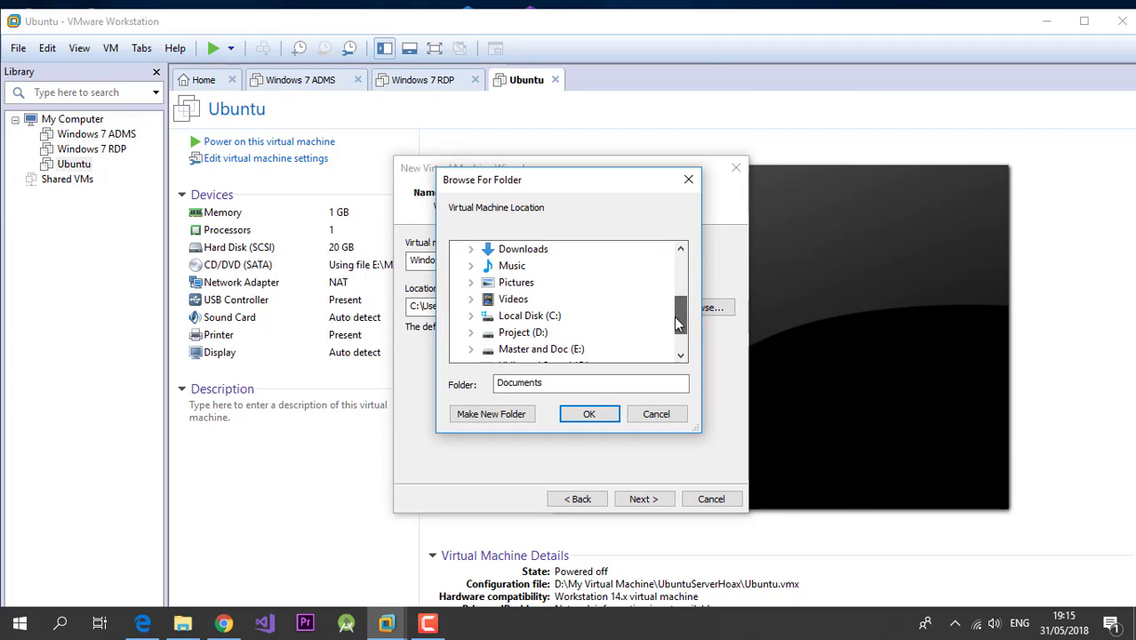
{"action": "left_click", "coordinate": [472, 333]}
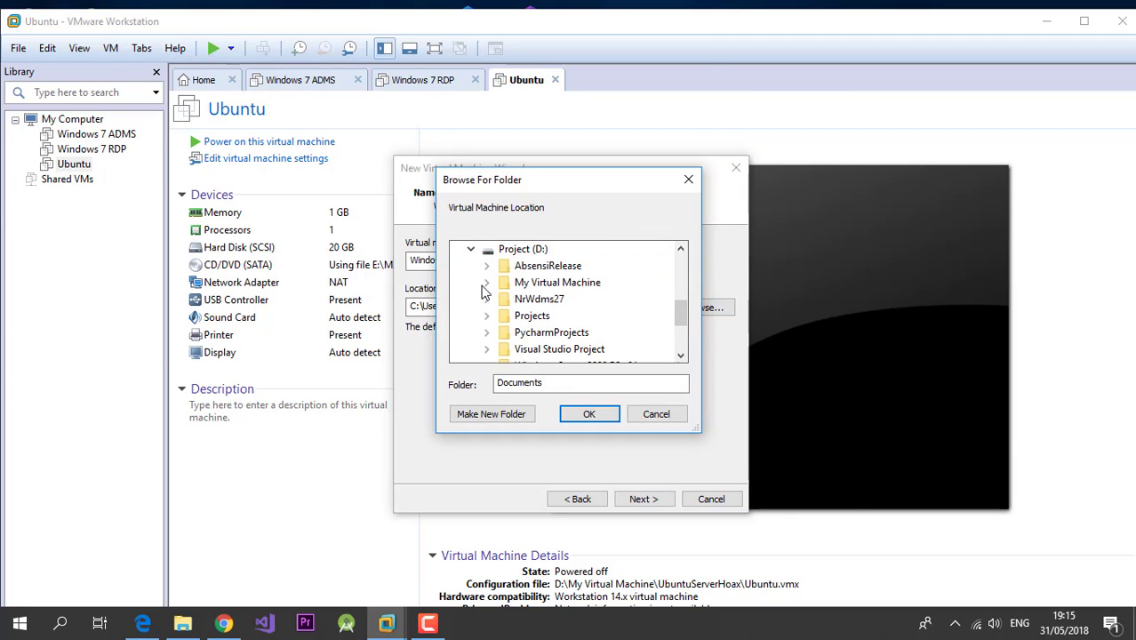
{"action": "left_click", "coordinate": [486, 282]}
{"action": "left_click", "coordinate": [547, 282]}
{"action": "left_click", "coordinate": [590, 414]}
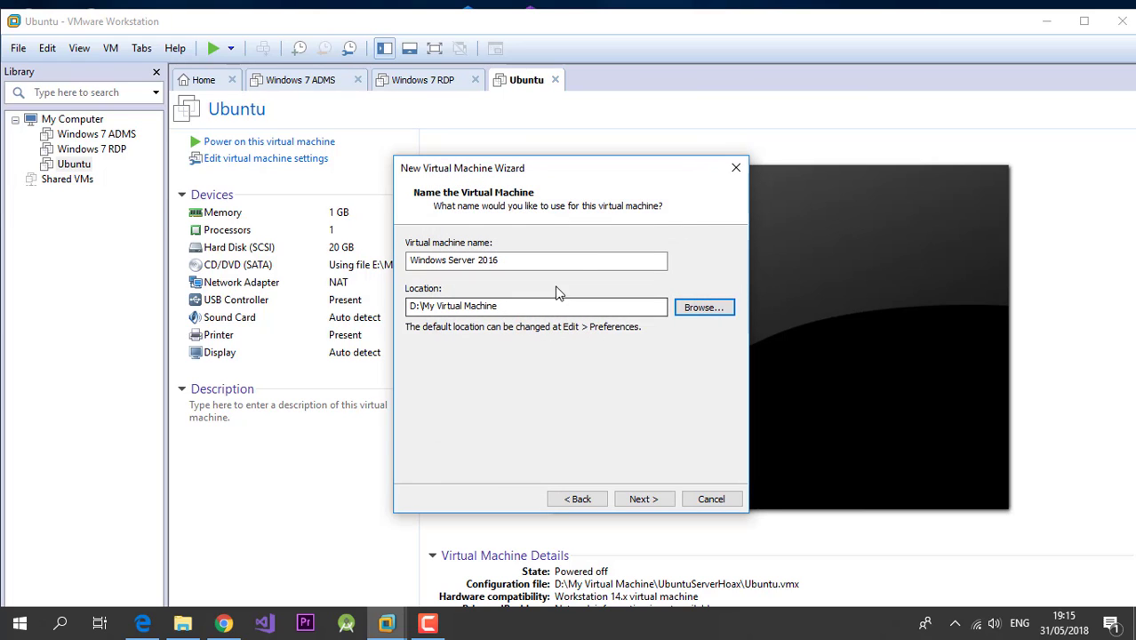
{"action": "type", "text": "\\Windows Server 2016"}
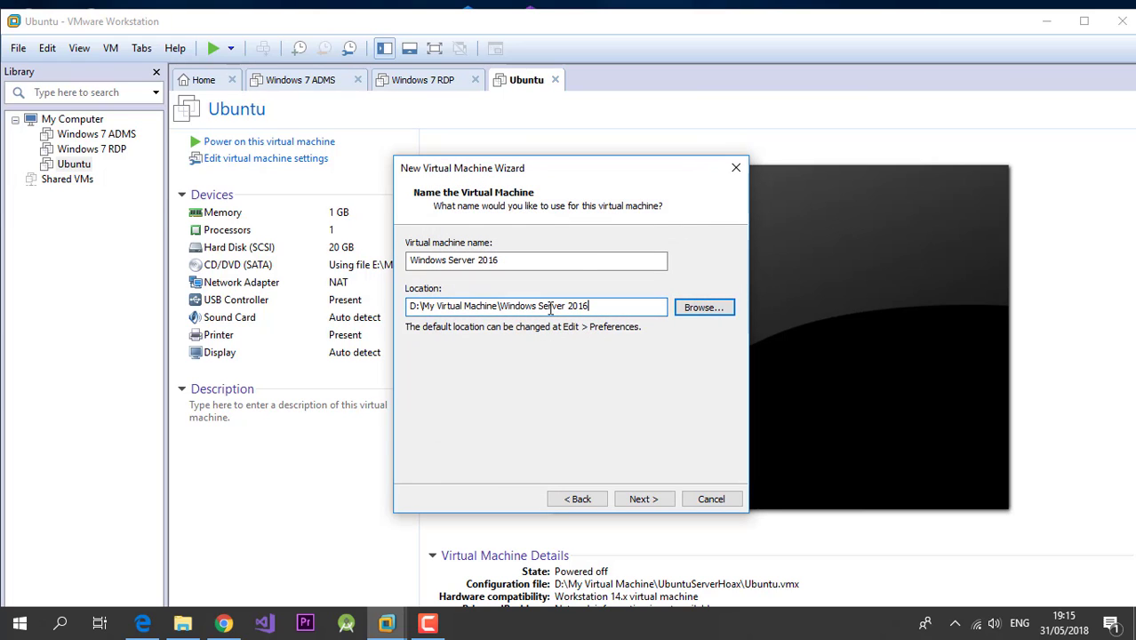
{"action": "left_click", "coordinate": [648, 503]}
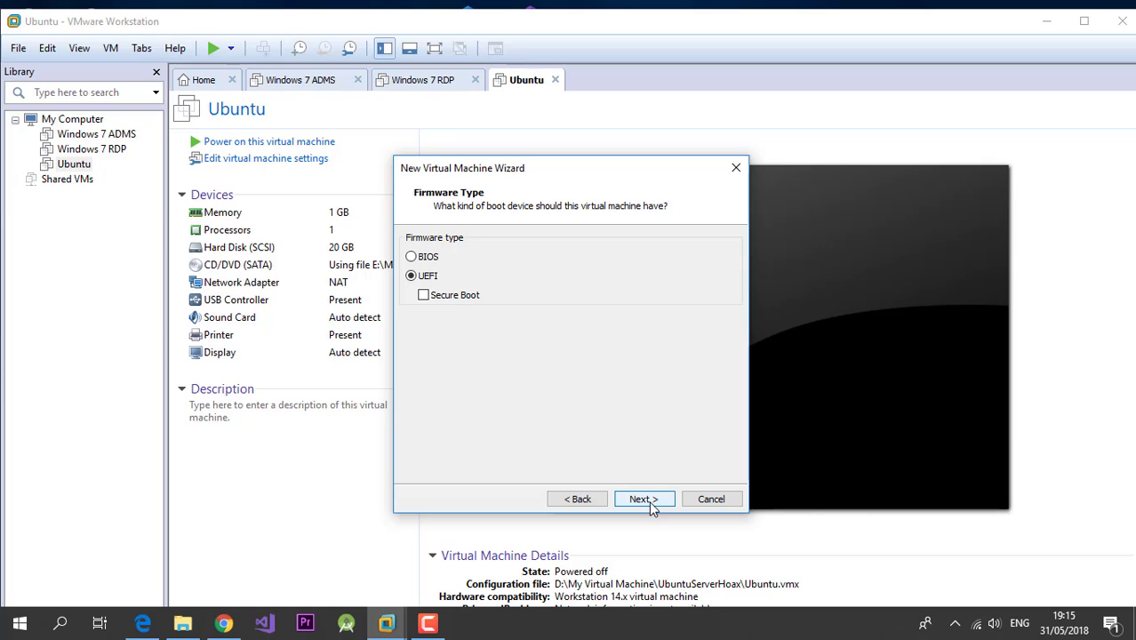
Accept UEFI firmware without Secure Boot and configure one processor with 2 cores
{"action": "left_click", "coordinate": [644, 498]}
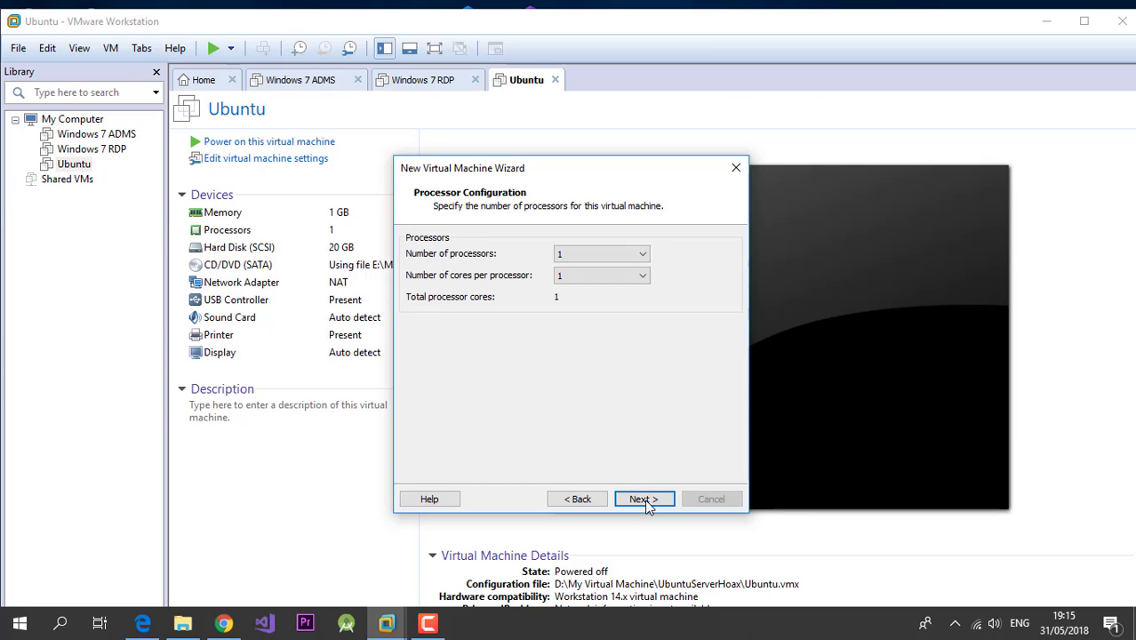
{"action": "left_click", "coordinate": [595, 282]}
{"action": "left_click", "coordinate": [593, 303]}
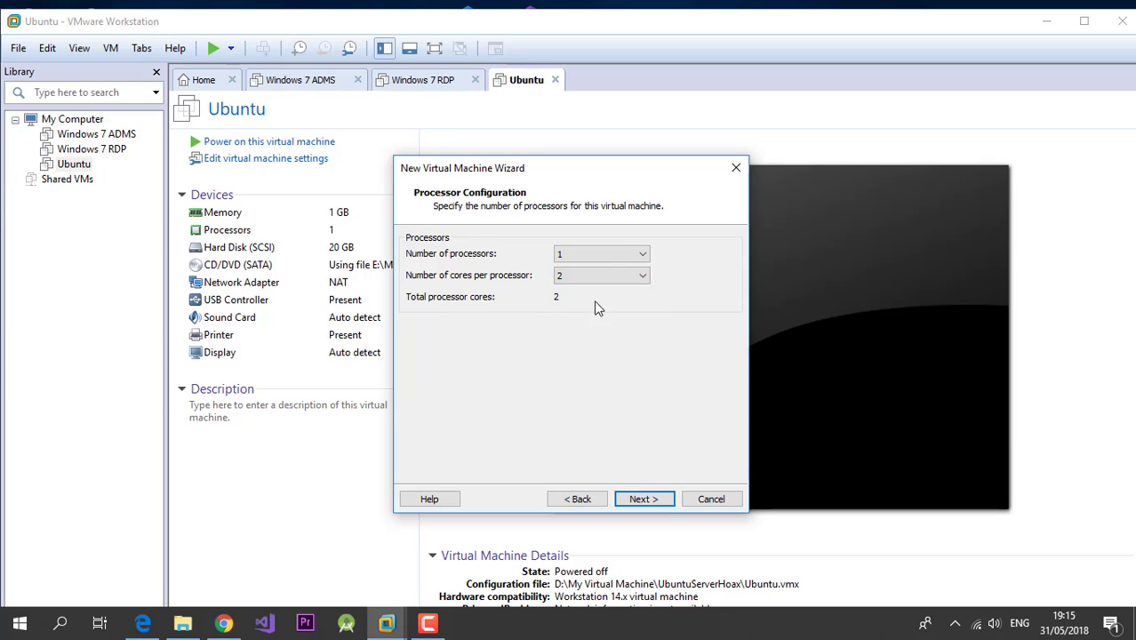
{"action": "left_click", "coordinate": [656, 503]}
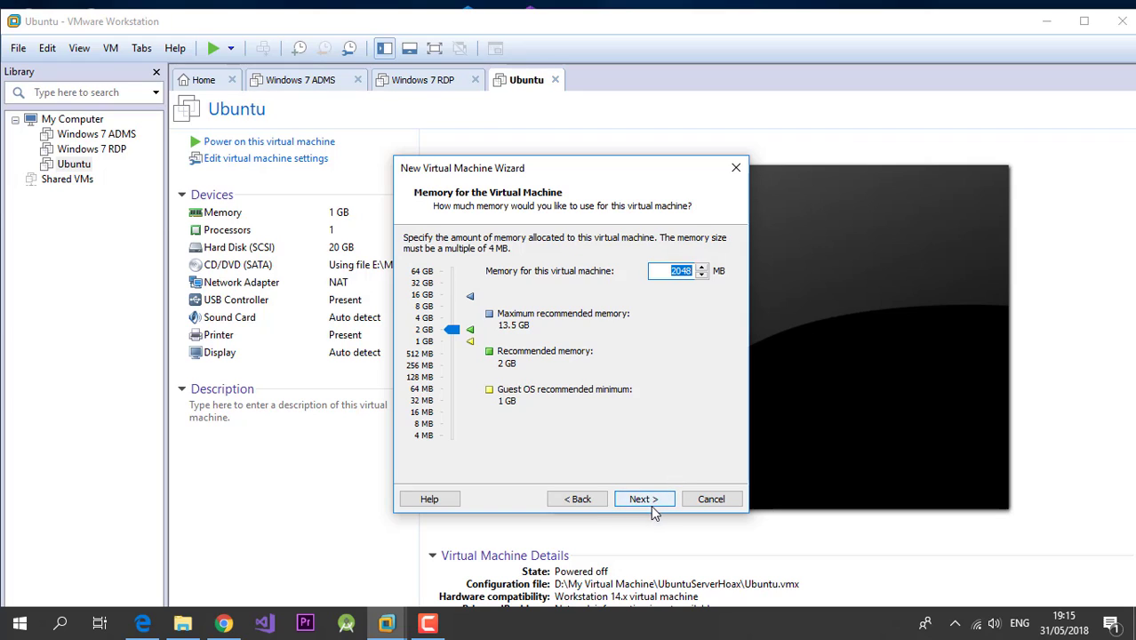
Accept 2048 MB of memory, the default network type and the LSI Logic SAS controller for the virtual machine
{"action": "left_click", "coordinate": [655, 501]}
{"action": "left_click", "coordinate": [656, 503]}
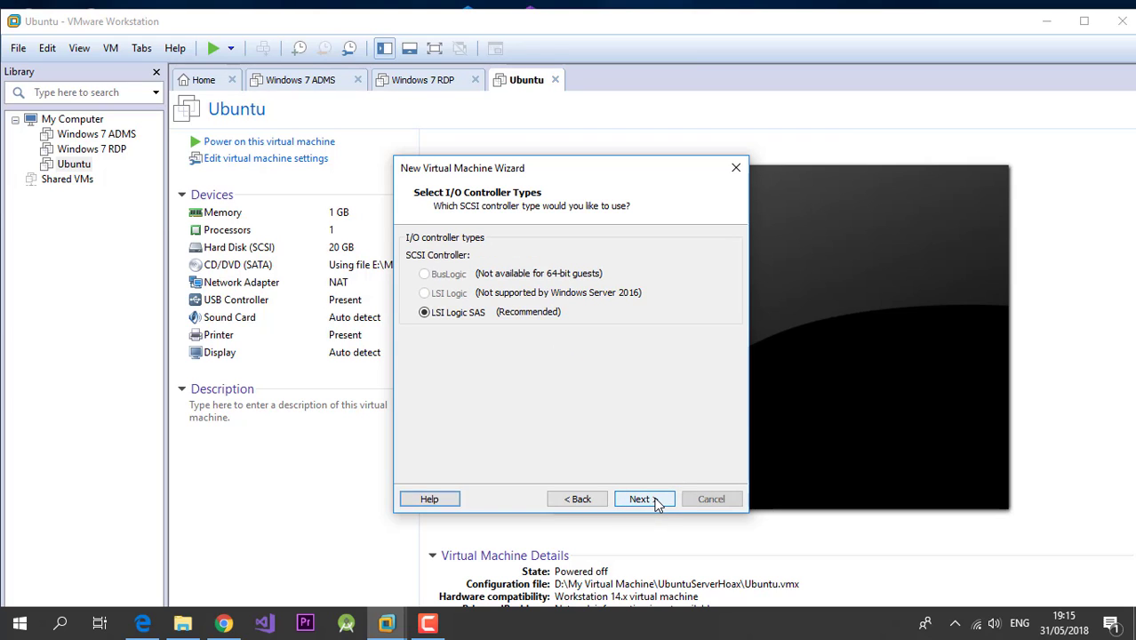
{"action": "left_click", "coordinate": [656, 503]}
Create a new 60 GB virtual disk split into multiple files, stored as Windows Server 2016.vmdk, and finish the wizard
{"action": "left_click", "coordinate": [656, 503]}
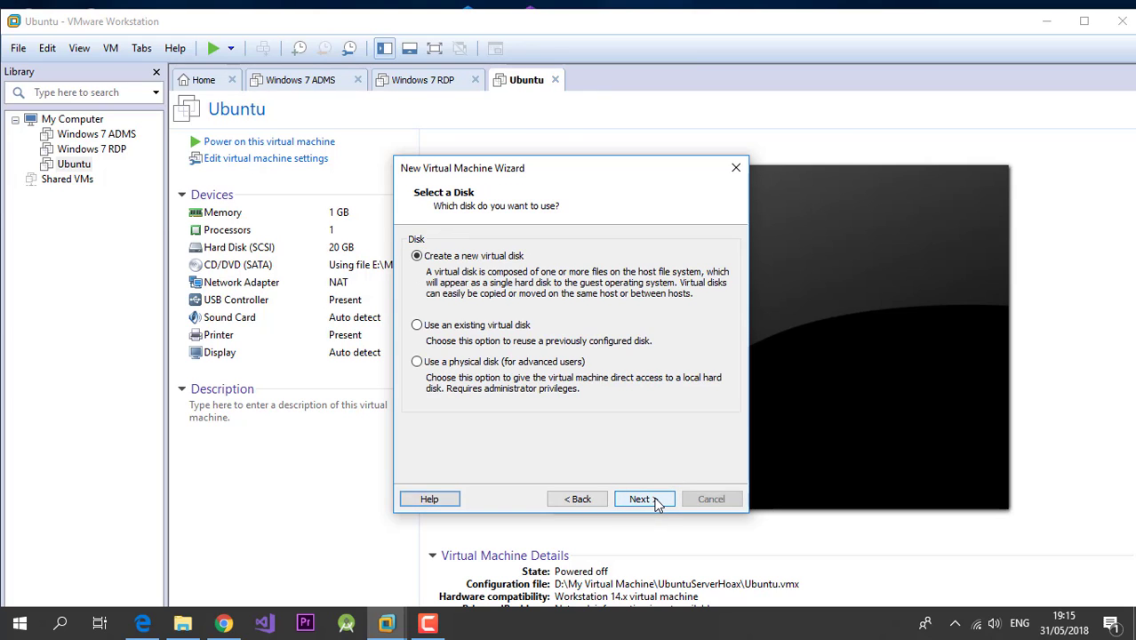
{"action": "left_click", "coordinate": [656, 503]}
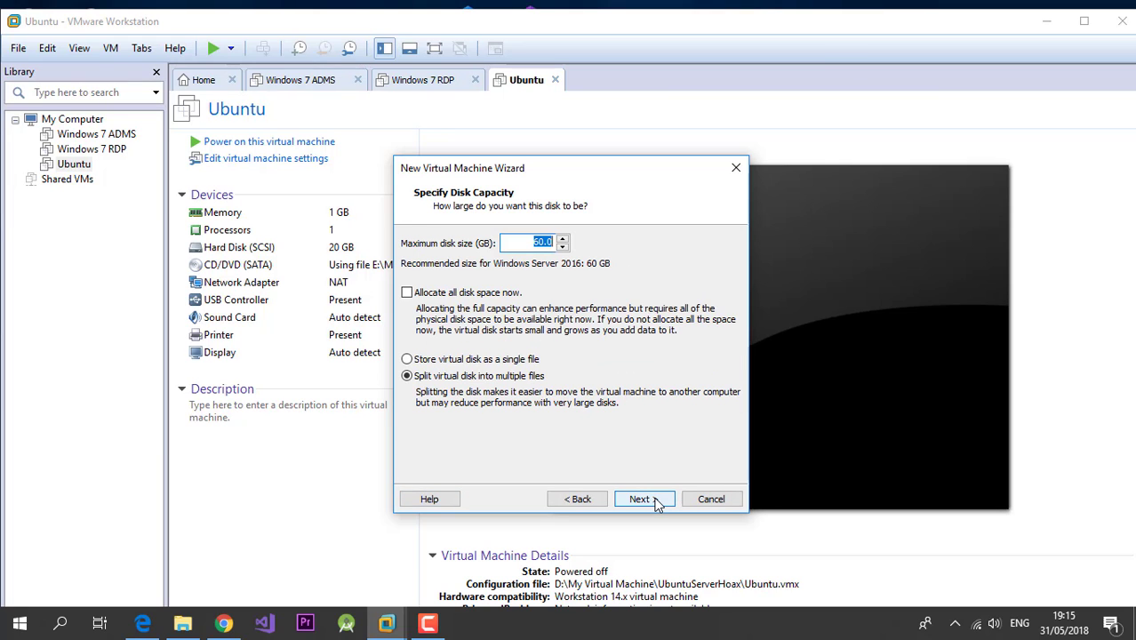
{"action": "left_click", "coordinate": [656, 503]}
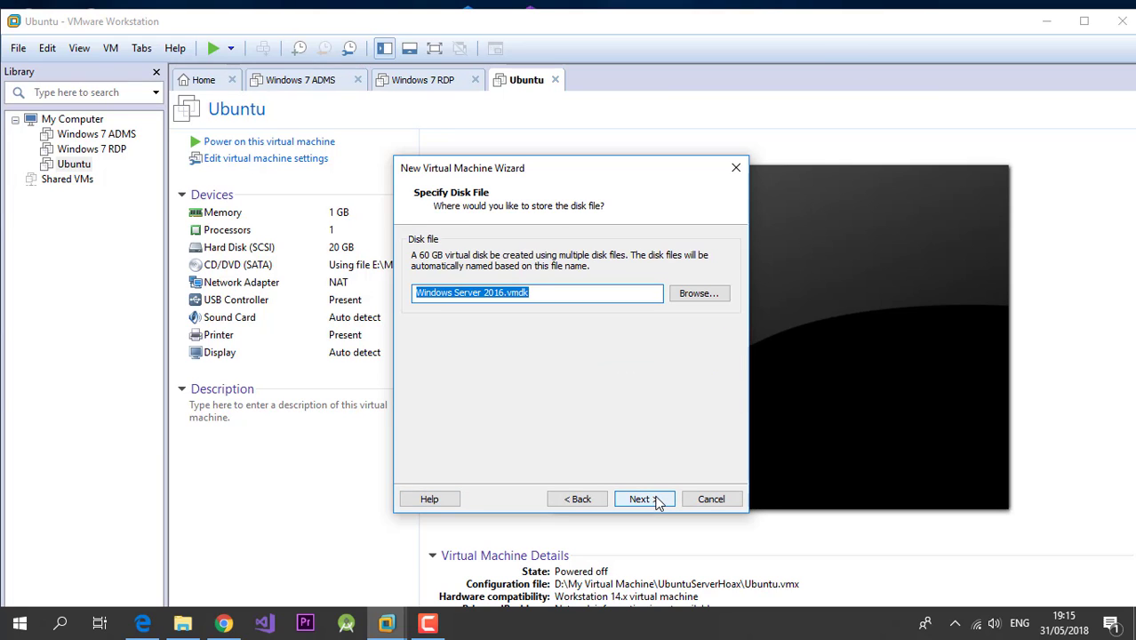
{"action": "left_click", "coordinate": [655, 503]}
{"action": "left_click", "coordinate": [656, 503]}
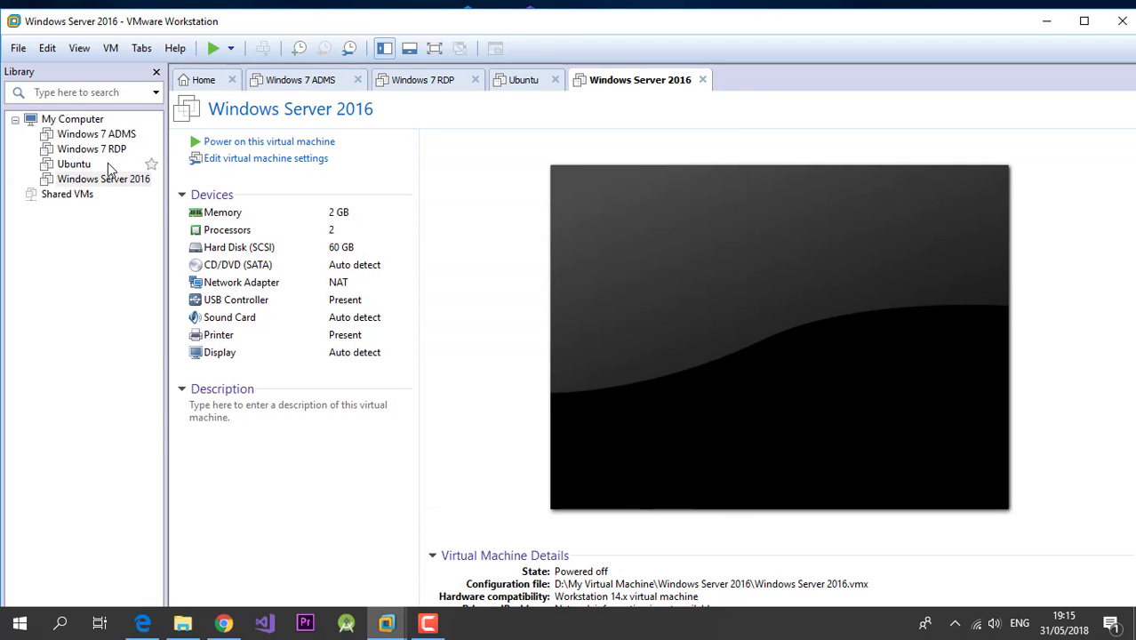
Open the settings of the Windows Server 2016 virtual machine and remove its printer device
{"action": "left_click", "coordinate": [104, 178]}
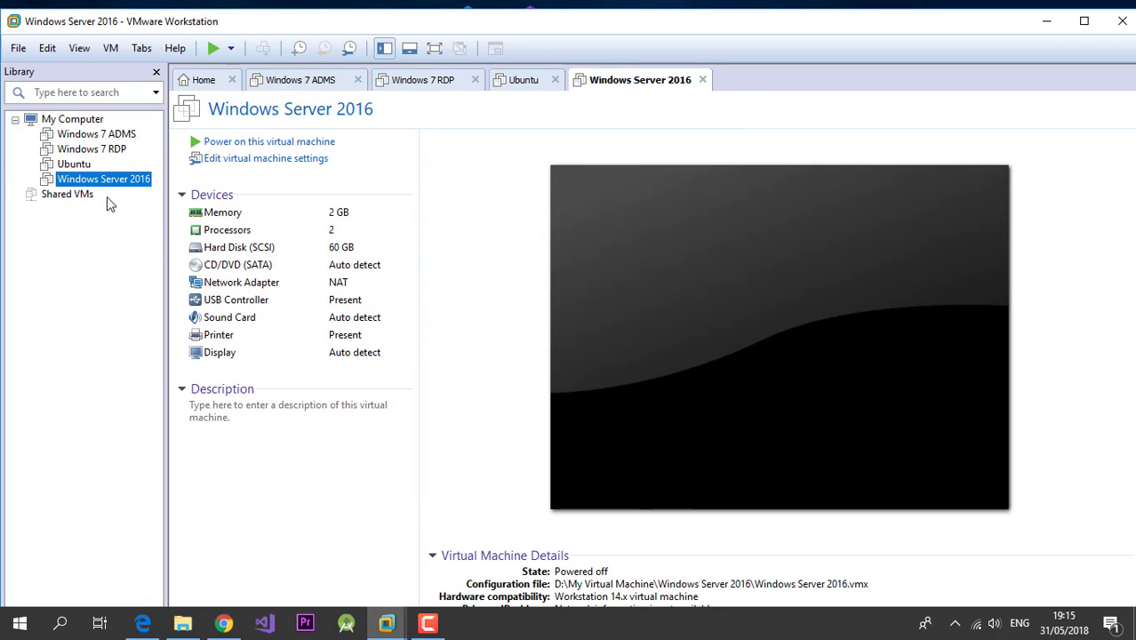
{"action": "left_click", "coordinate": [266, 159]}
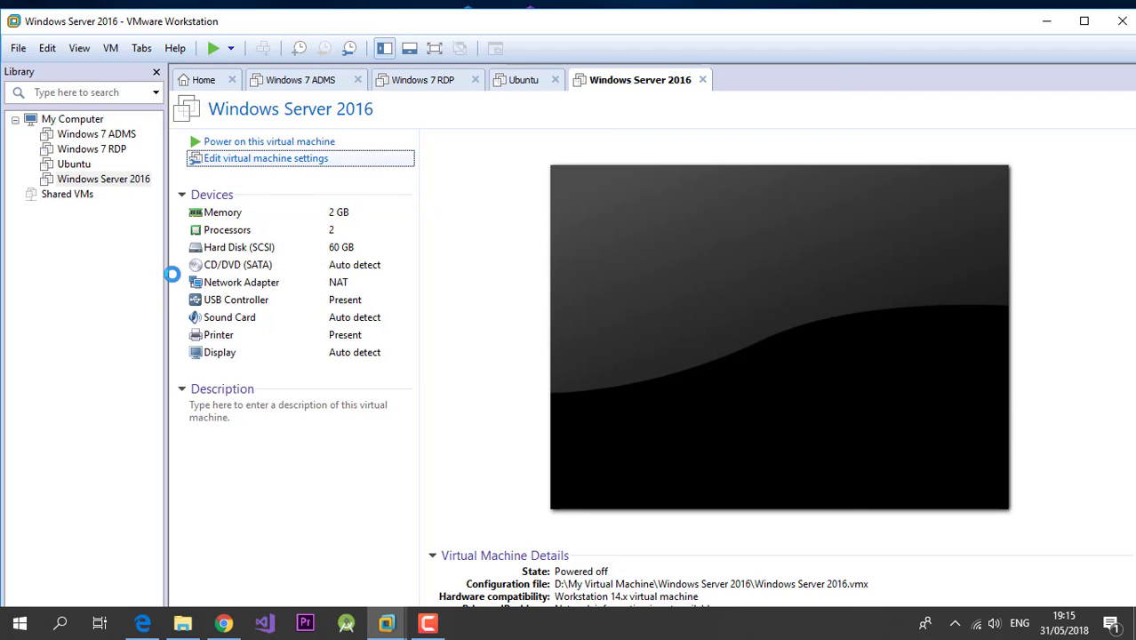
{"action": "left_click", "coordinate": [383, 243]}
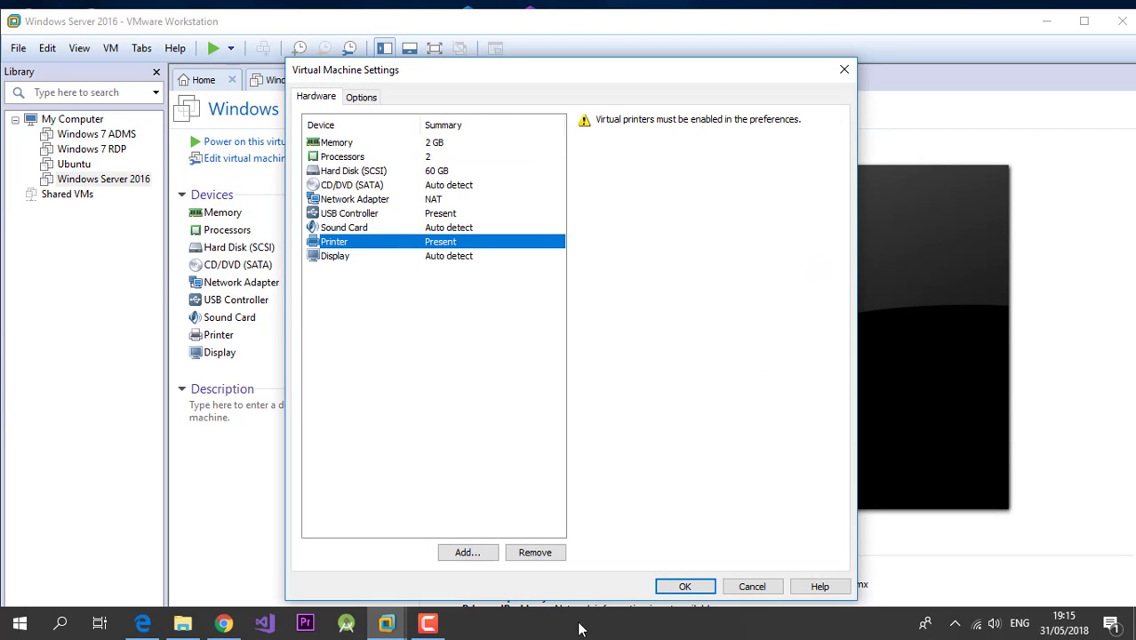
{"action": "left_click", "coordinate": [534, 553]}
Set the CD/DVD (SATA) drive to use the ISO image in the Windows Server 2016 (Updated Feb 2018) folder under E:\Master\Microsoft, and save the settings
{"action": "left_click", "coordinate": [470, 187]}
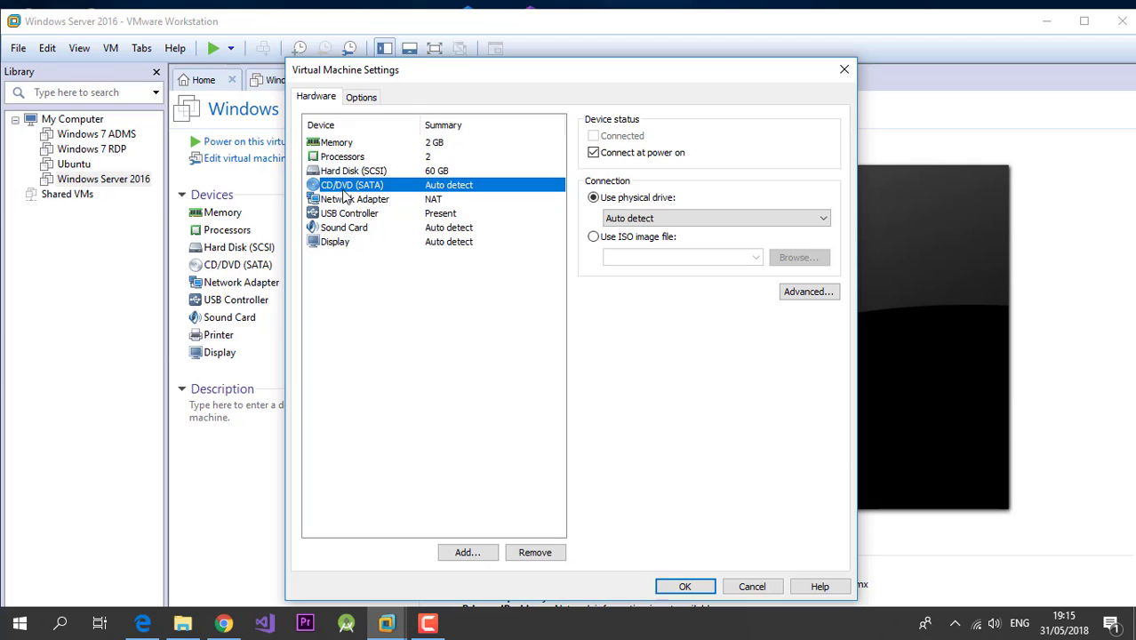
{"action": "left_click", "coordinate": [655, 238]}
{"action": "left_click", "coordinate": [798, 258]}
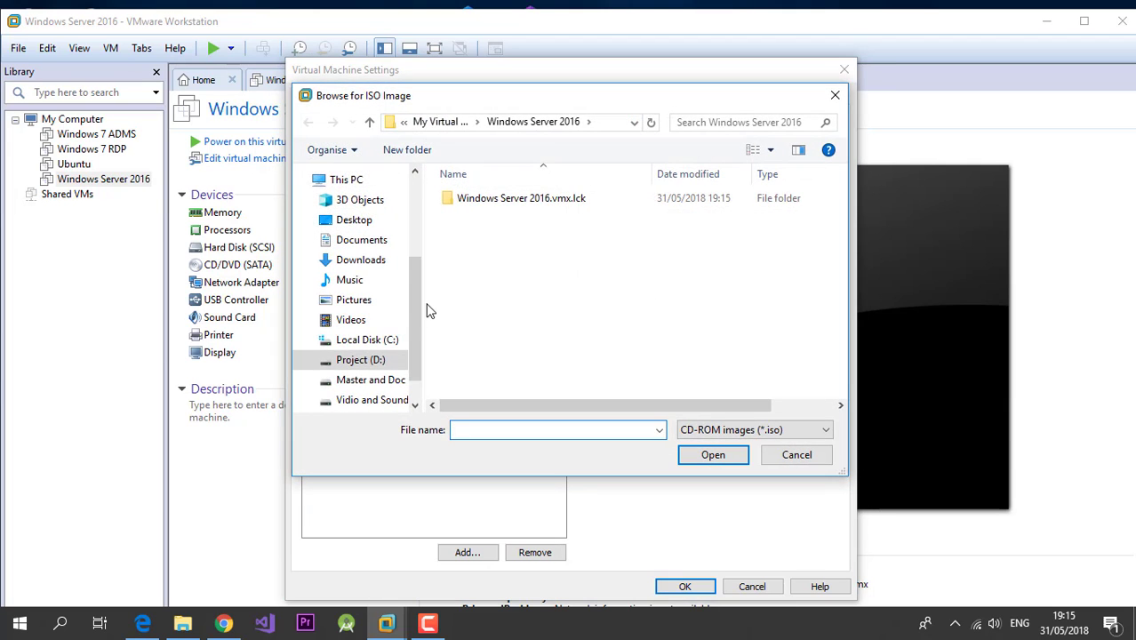
{"action": "scroll", "coordinate": [411, 329], "scroll_direction": "down", "scroll_amount": 1}
{"action": "left_click", "coordinate": [382, 354]}
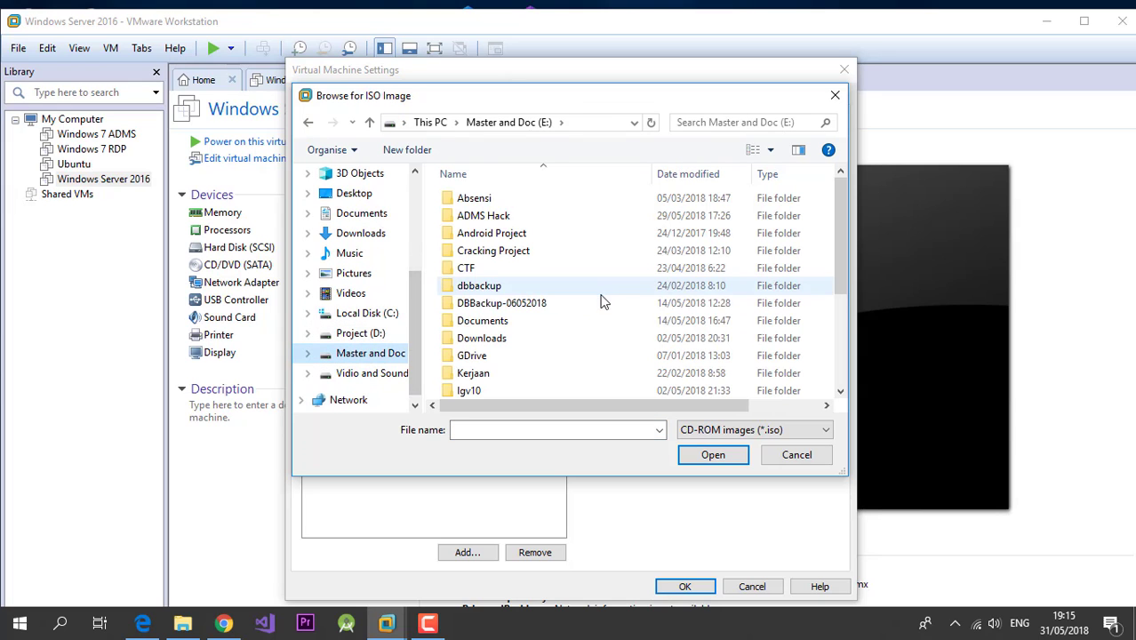
{"action": "scroll", "coordinate": [598, 350], "scroll_direction": "down", "scroll_amount": 1}
{"action": "double_click", "coordinate": [532, 373]}
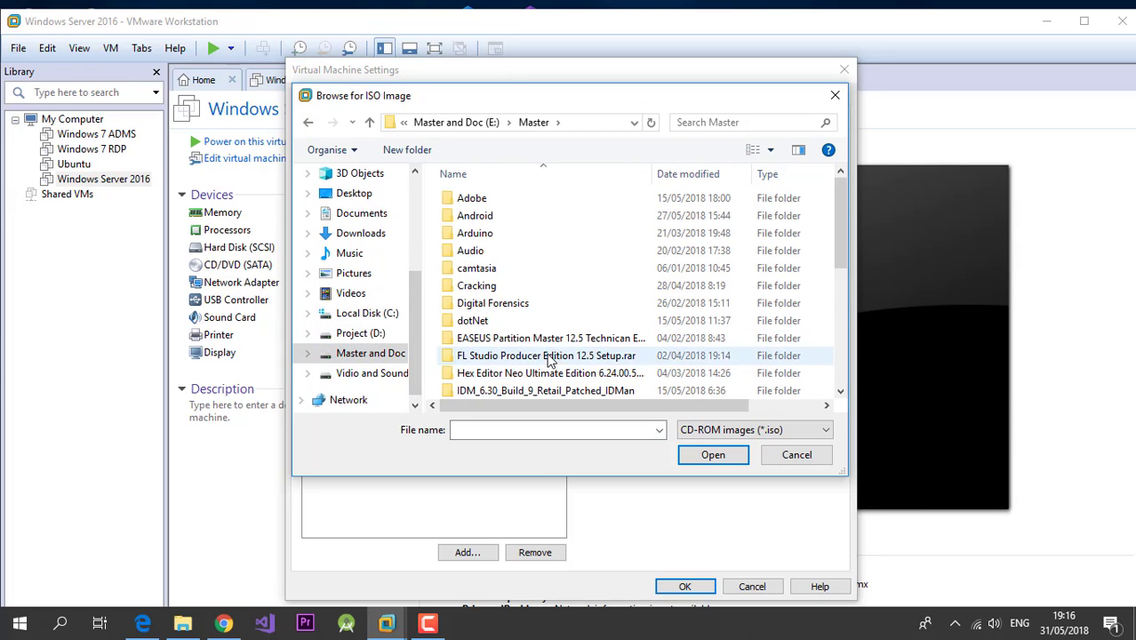
{"action": "scroll", "coordinate": [625, 318], "scroll_direction": "down", "scroll_amount": 2}
{"action": "double_click", "coordinate": [559, 354]}
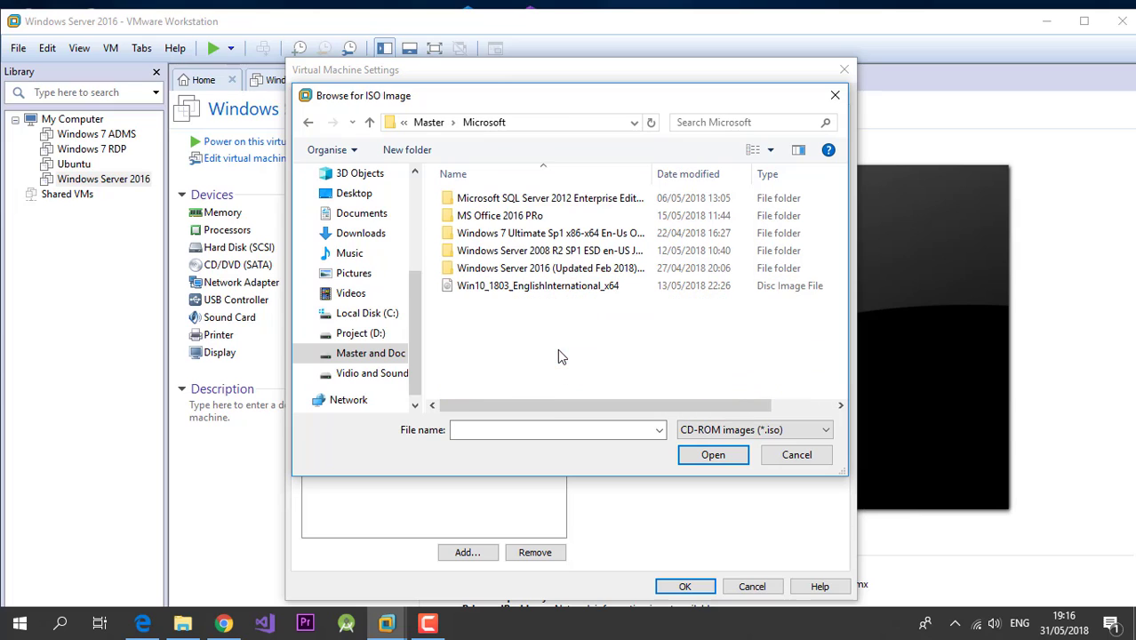
{"action": "double_click", "coordinate": [569, 277]}
{"action": "double_click", "coordinate": [527, 200]}
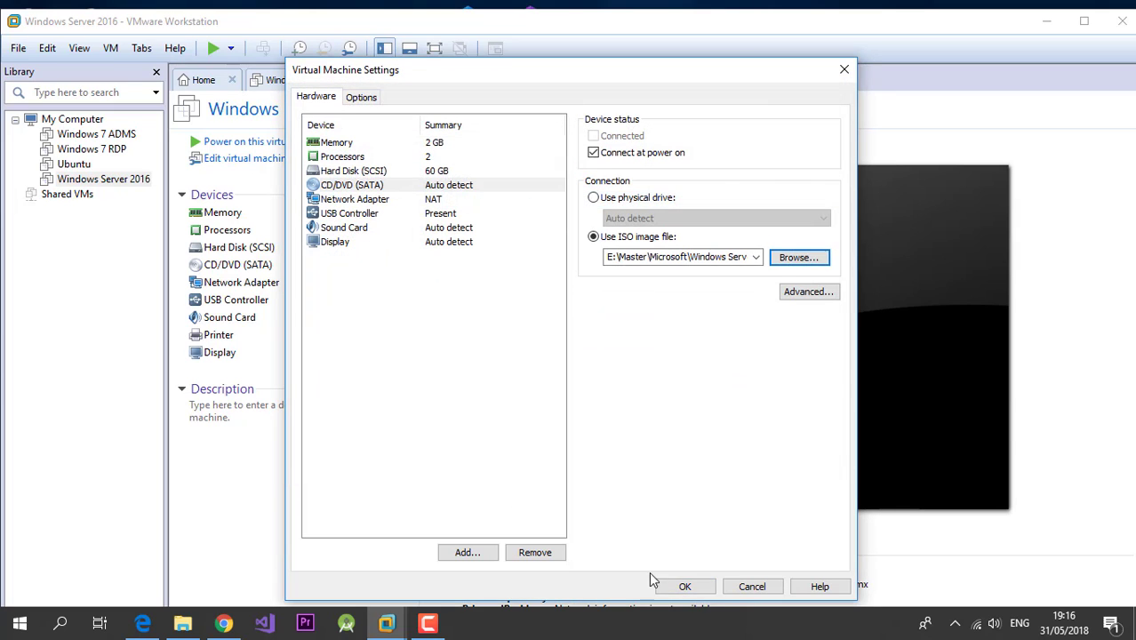
{"action": "left_click", "coordinate": [685, 585]}
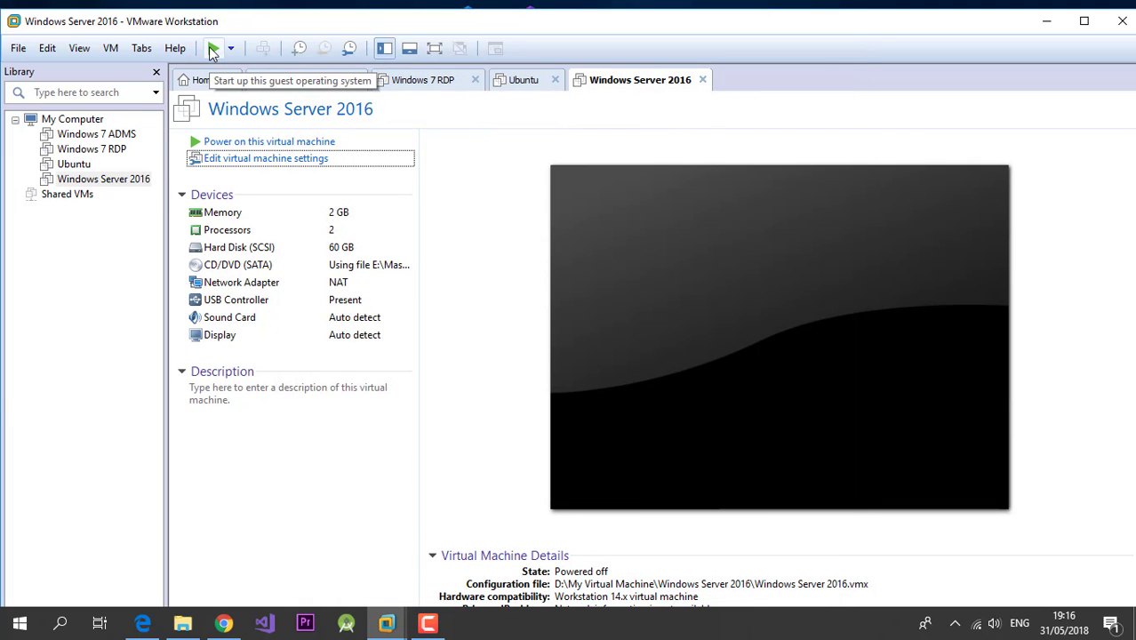
Power on the Windows Server 2016 virtual machine and boot it from the installation disc
{"action": "left_click", "coordinate": [213, 50]}
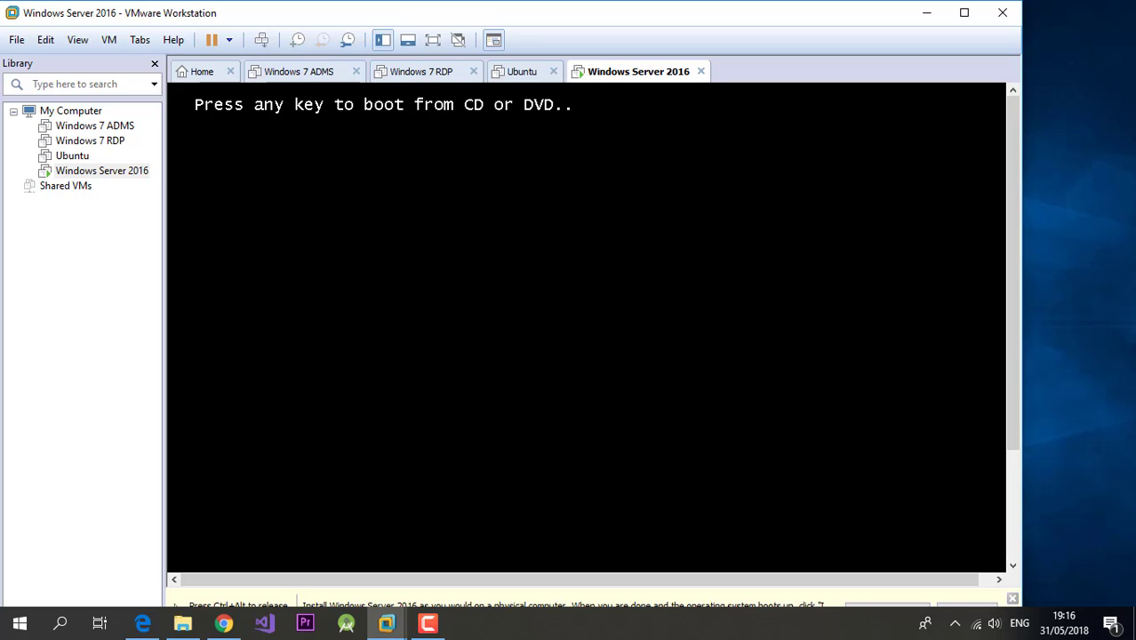
{"action": "key", "text": "Return"}
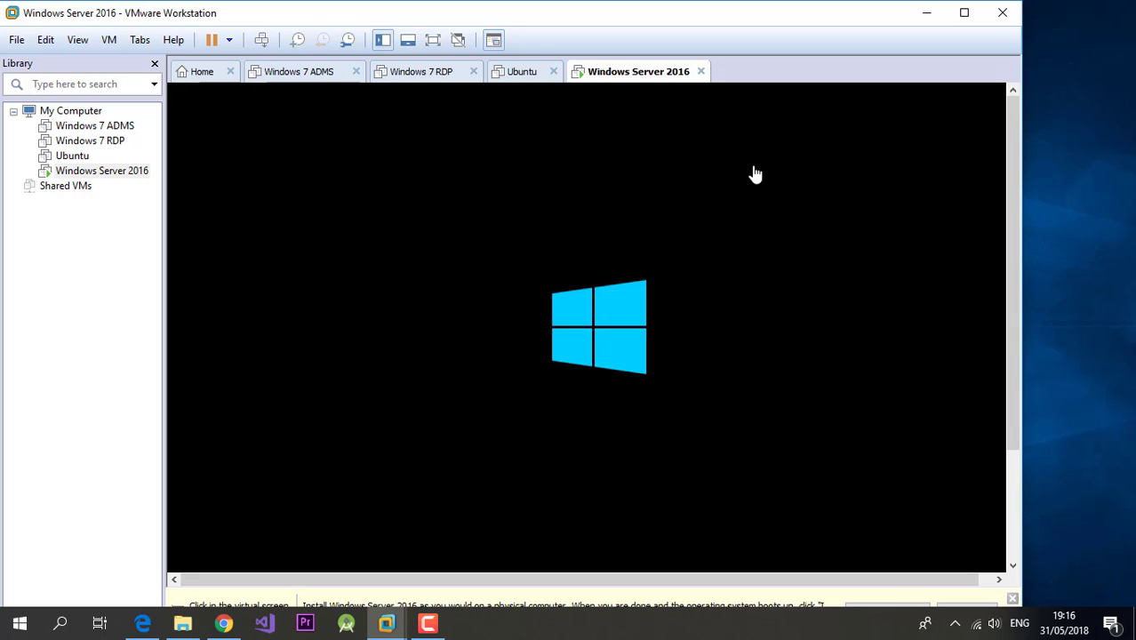
Show the virtual machine in full screen, set the time and currency format to Indonesian (Indonesia), and continue the Windows setup
{"action": "left_click", "coordinate": [433, 39]}
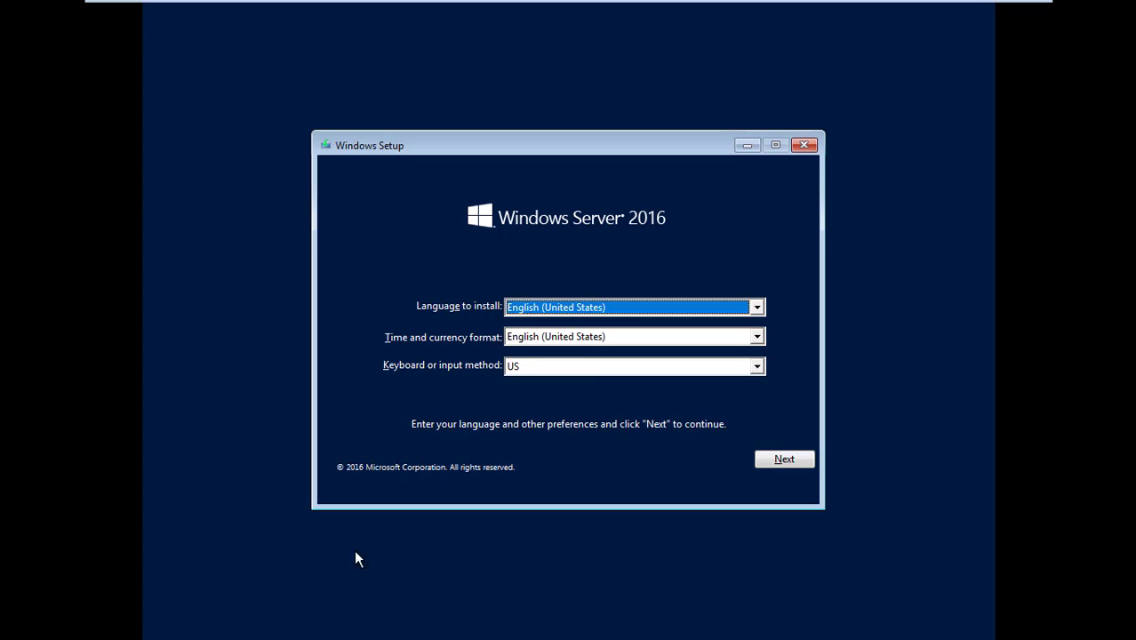
{"action": "left_click", "coordinate": [587, 342]}
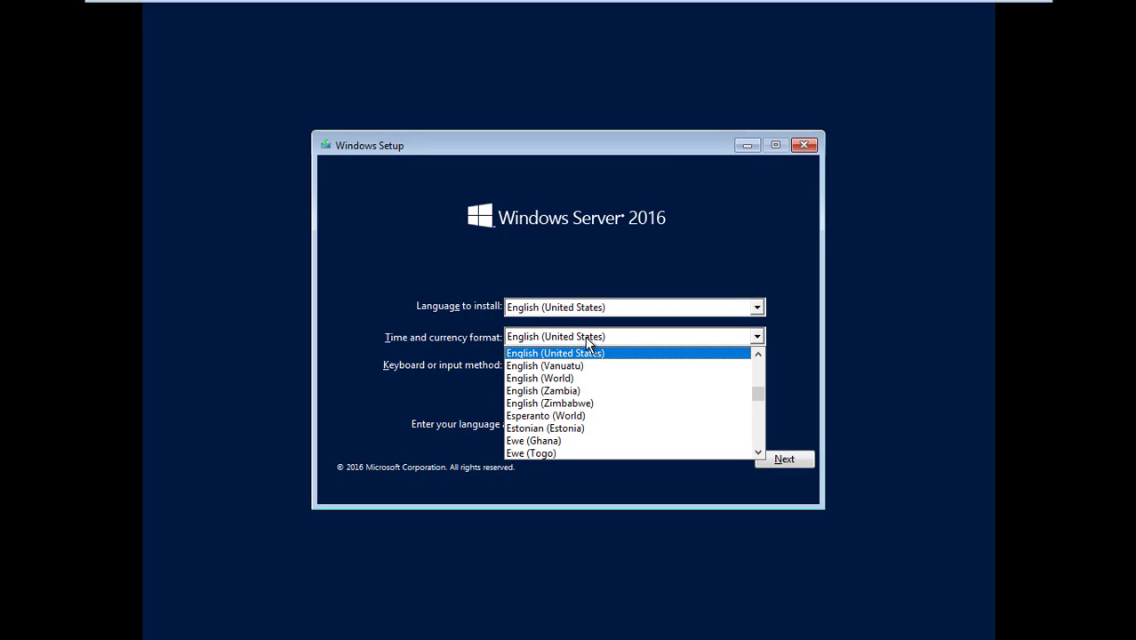
{"action": "left_click", "coordinate": [569, 313]}
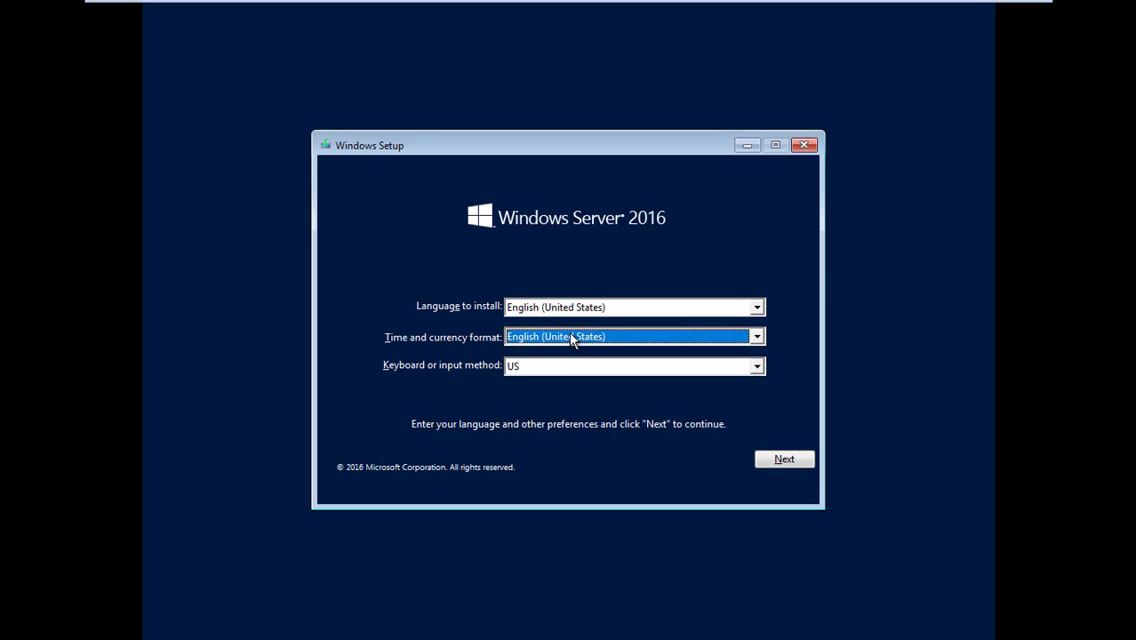
{"action": "left_click", "coordinate": [570, 337]}
{"action": "type", "text": "in"}
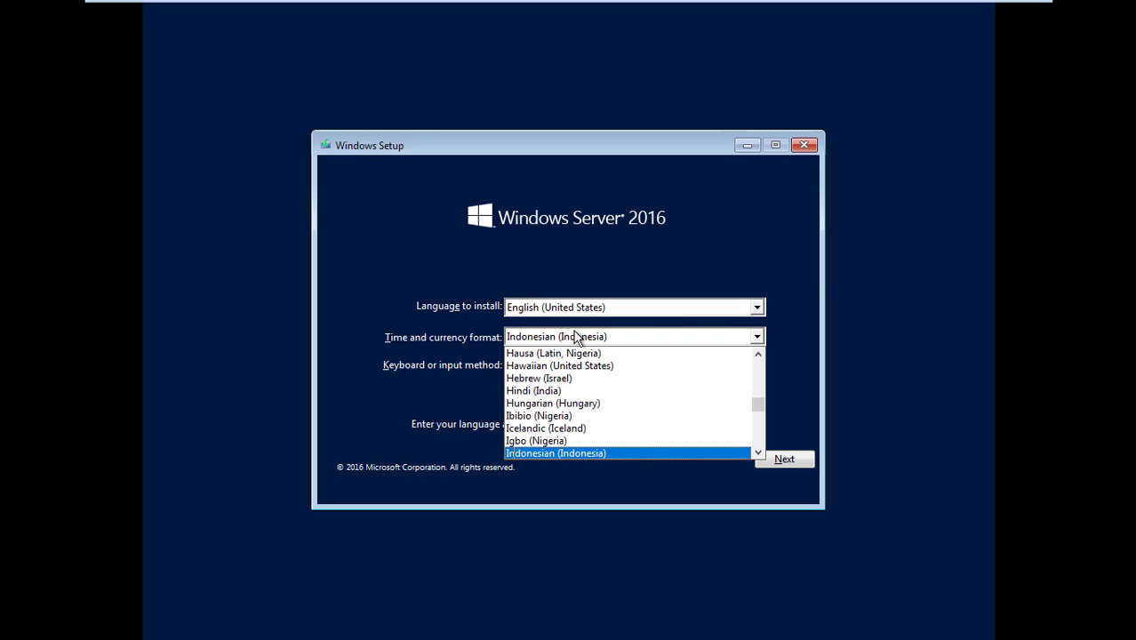
{"action": "left_click", "coordinate": [576, 337]}
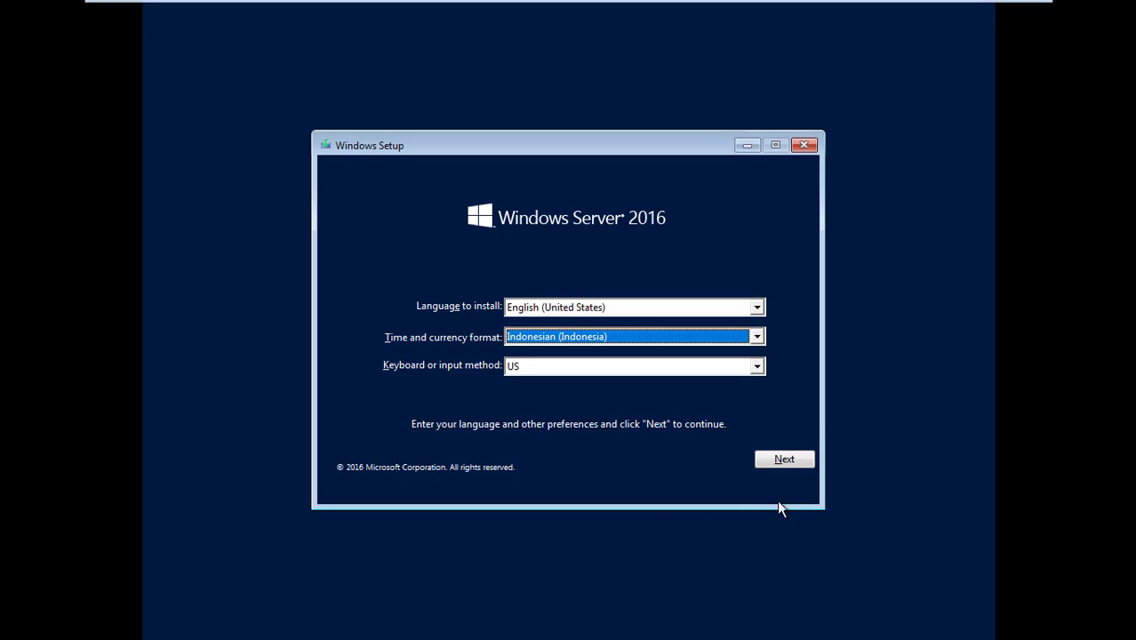
{"action": "left_click", "coordinate": [784, 459]}
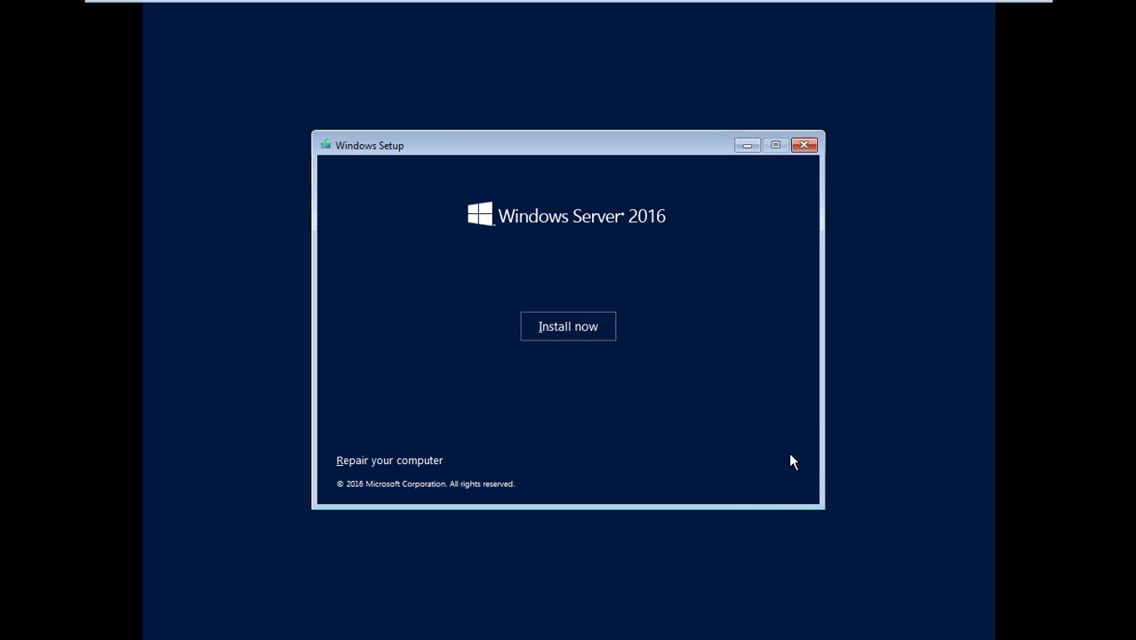
Start the installation without a product key and choose the Windows Server 2016 Standard (Desktop Experience) edition
{"action": "left_click", "coordinate": [579, 327]}
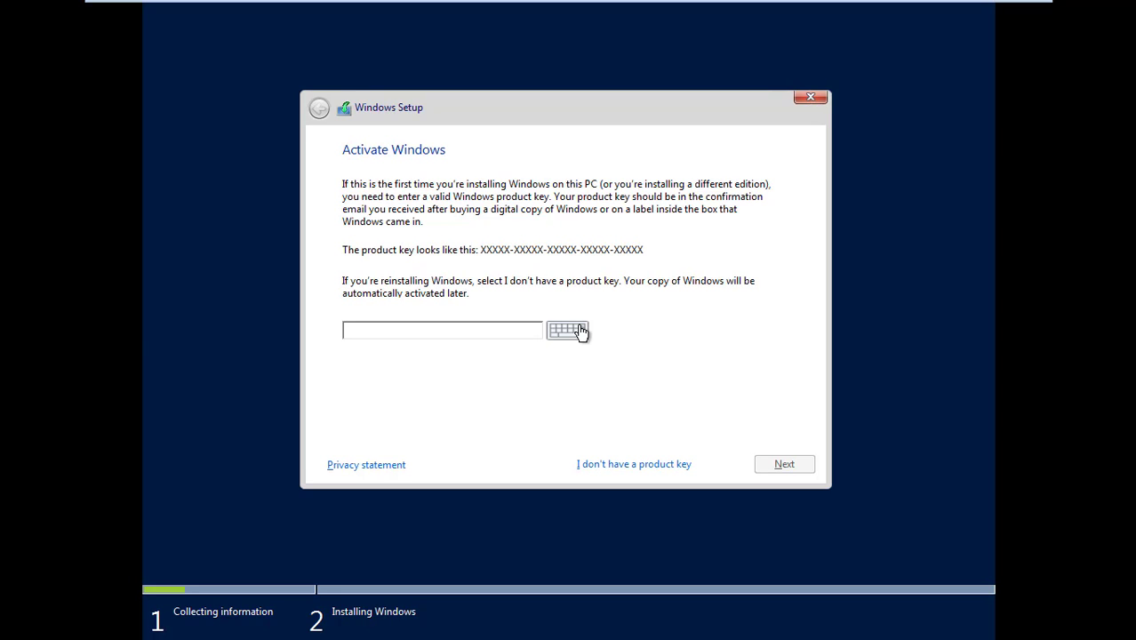
{"action": "left_click", "coordinate": [645, 467]}
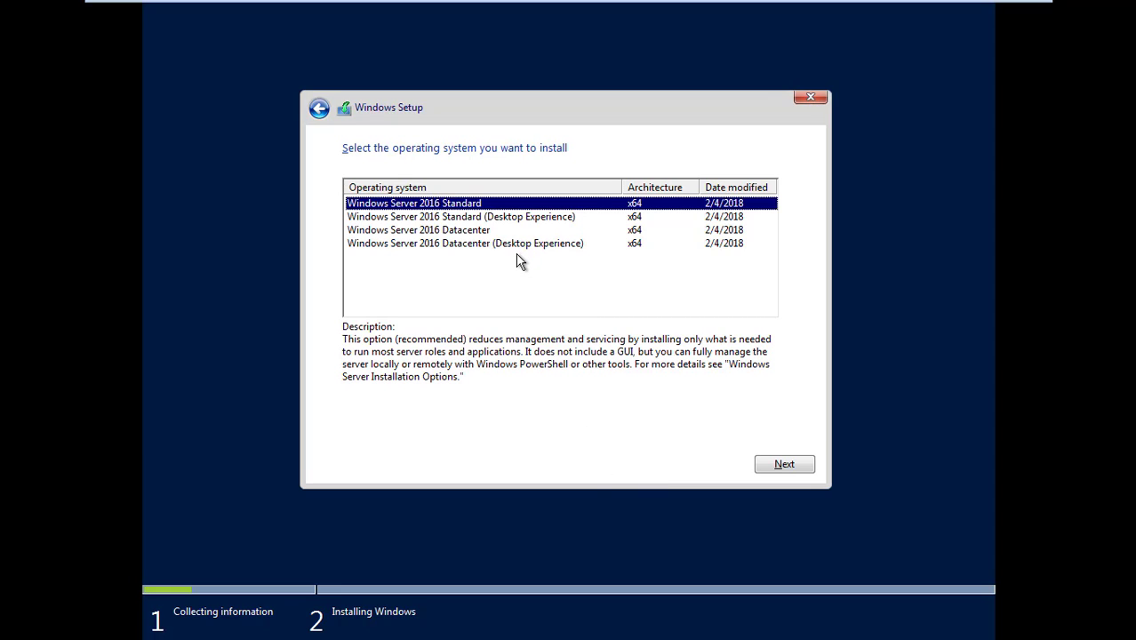
{"action": "left_click", "coordinate": [549, 222]}
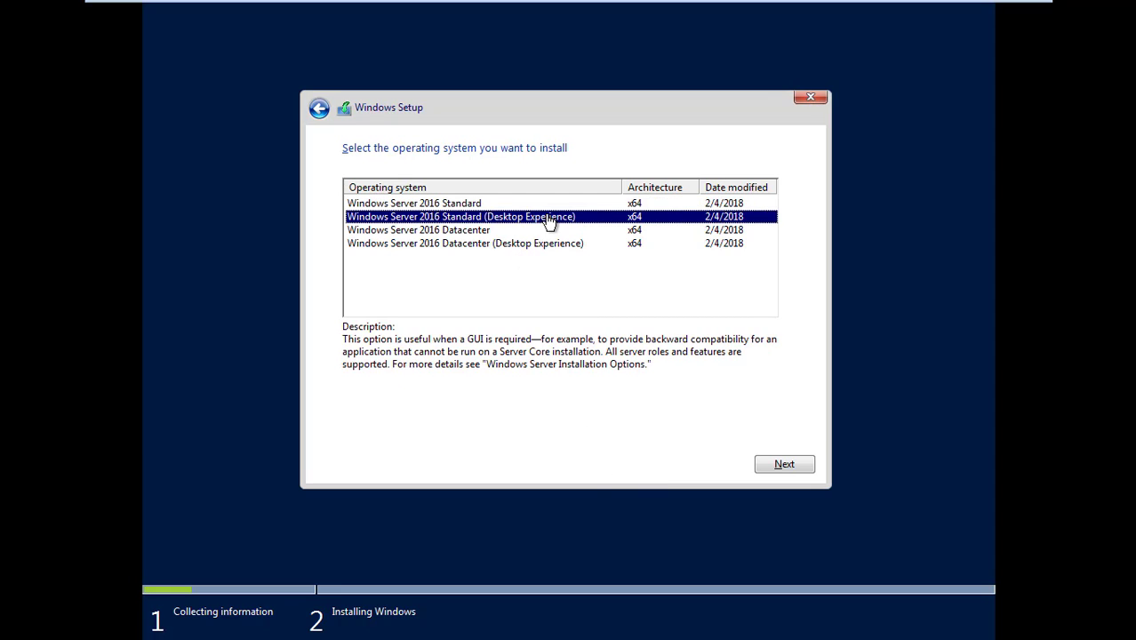
{"action": "left_click", "coordinate": [476, 233]}
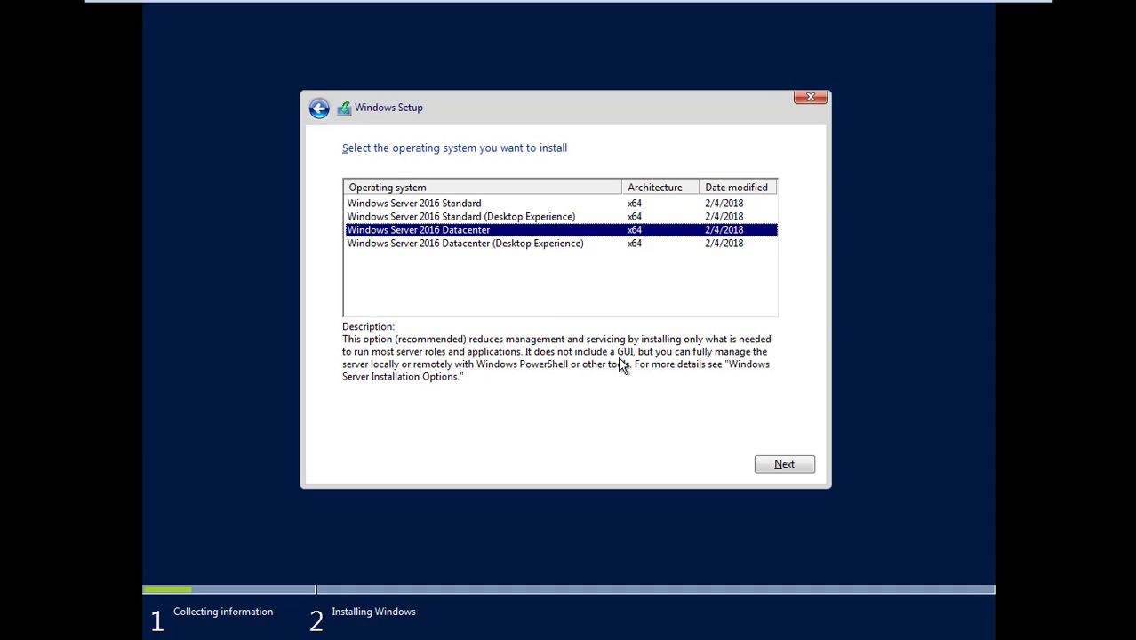
{"action": "left_click", "coordinate": [563, 244]}
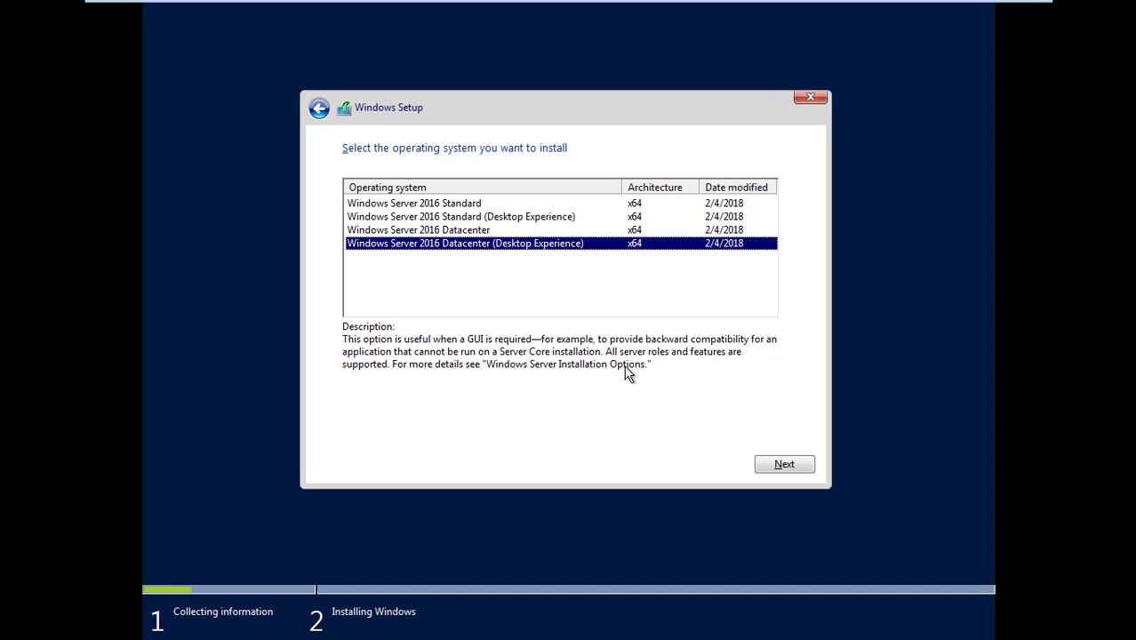
{"action": "left_click", "coordinate": [555, 217]}
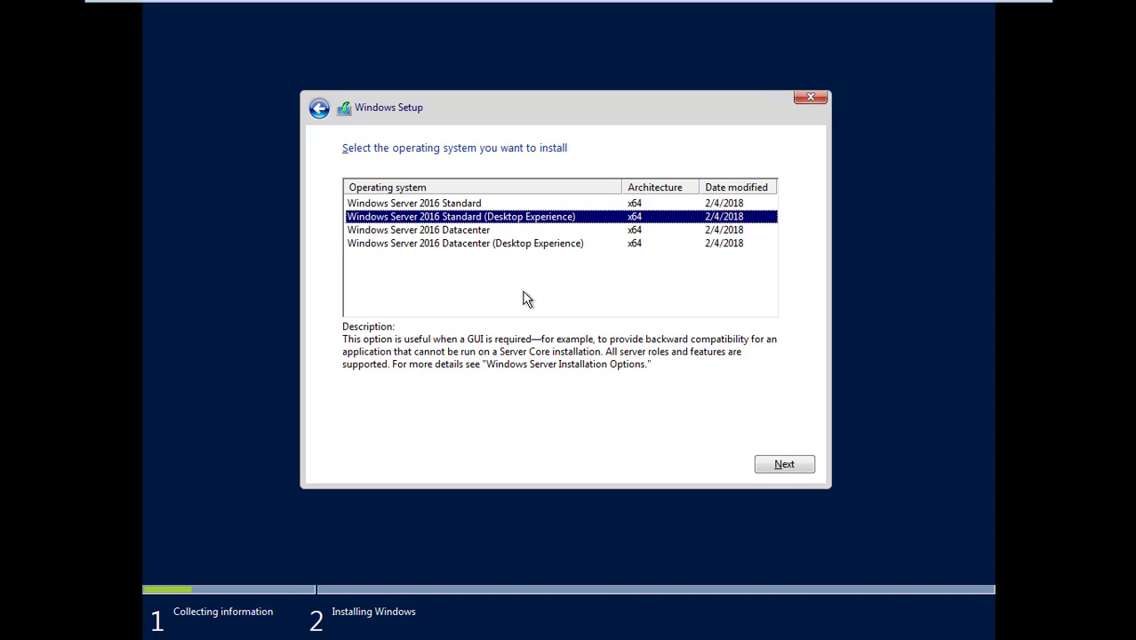
{"action": "left_click", "coordinate": [787, 465]}
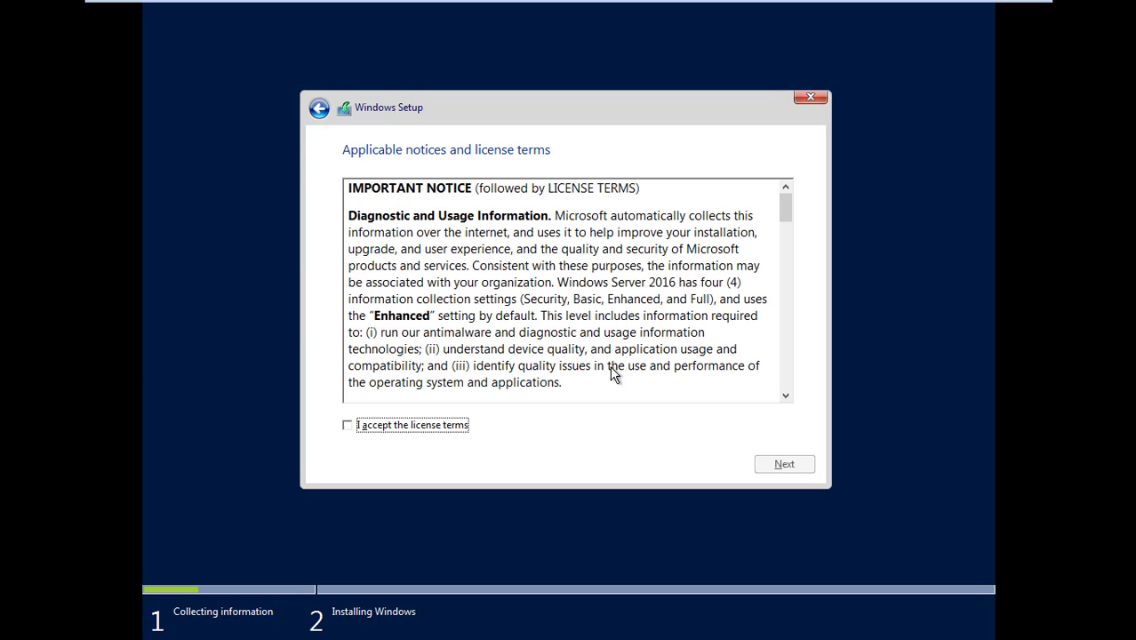
Accept the license terms and choose the custom installation type
{"action": "left_click", "coordinate": [445, 427]}
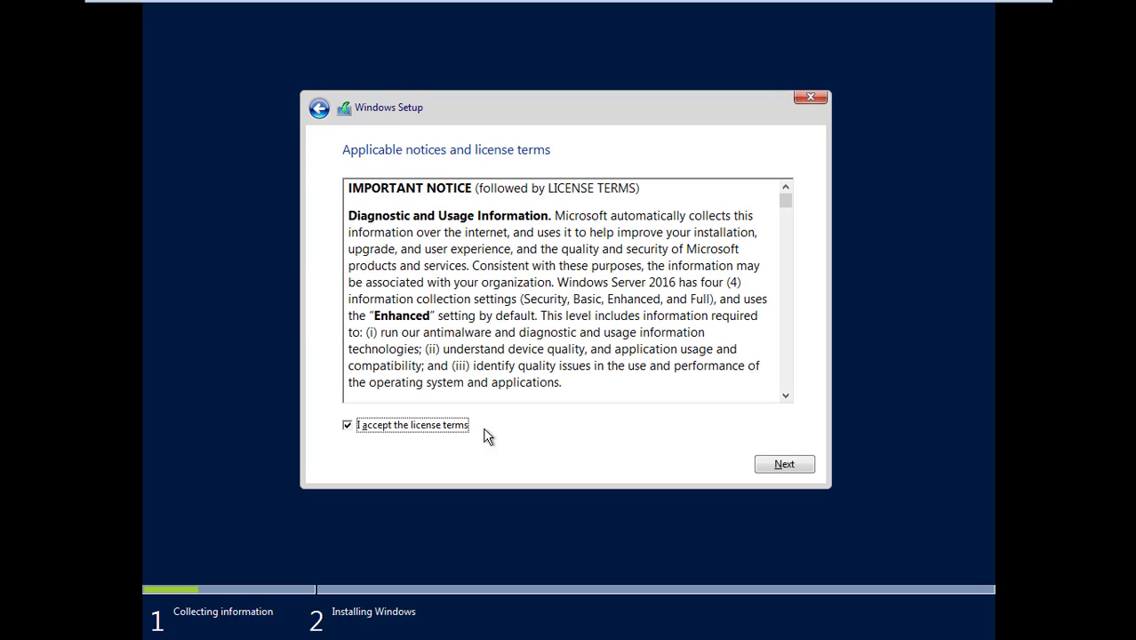
{"action": "left_click", "coordinate": [788, 464]}
{"action": "left_click", "coordinate": [546, 321]}
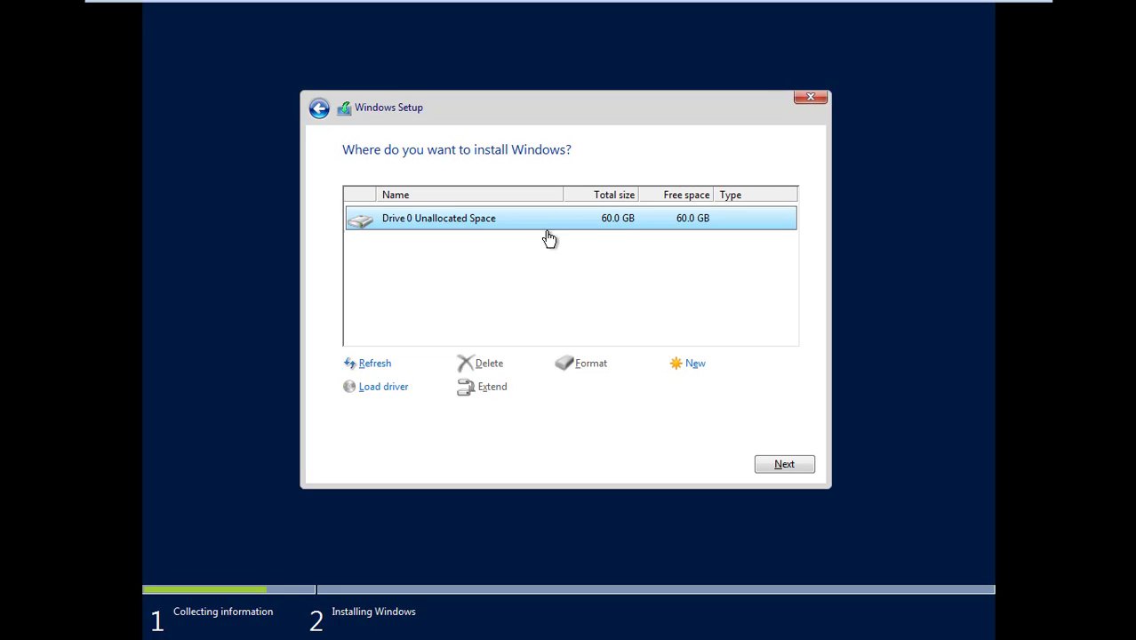
Create a new partition from all the unallocated space on Drive 0, allowing the additional system partitions
{"action": "left_click", "coordinate": [694, 365]}
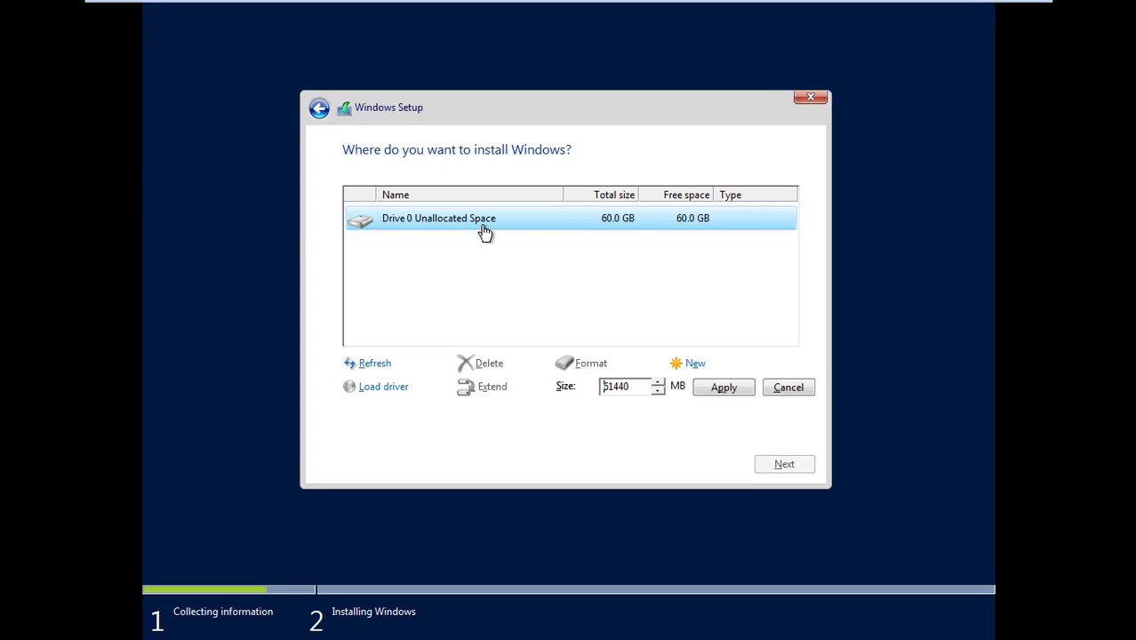
{"action": "left_click", "coordinate": [723, 388]}
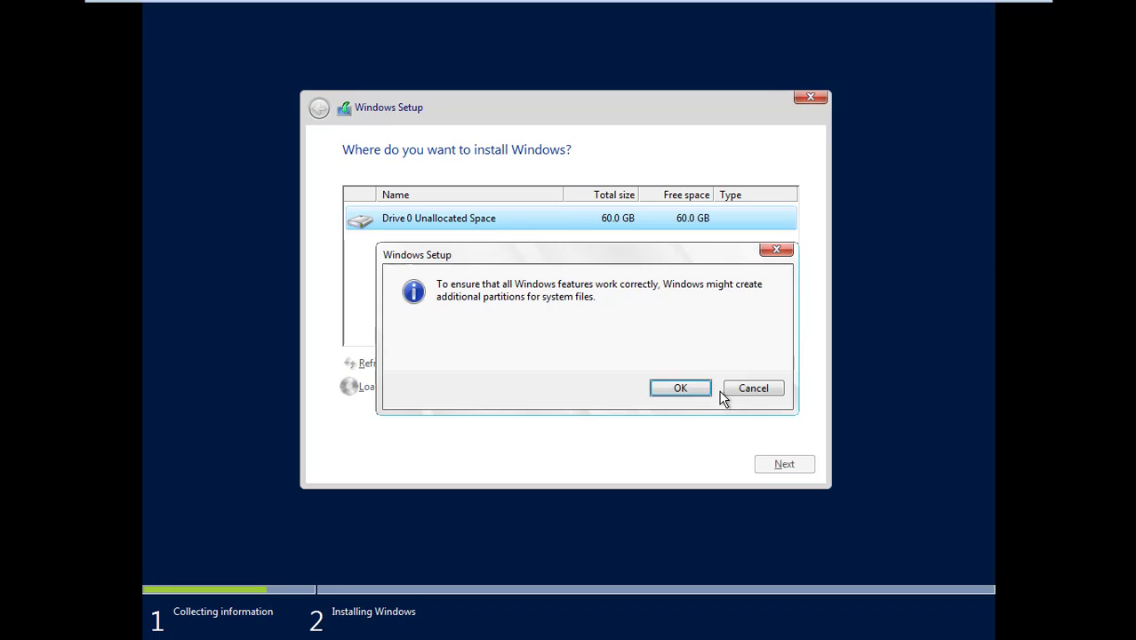
{"action": "left_click", "coordinate": [679, 388]}
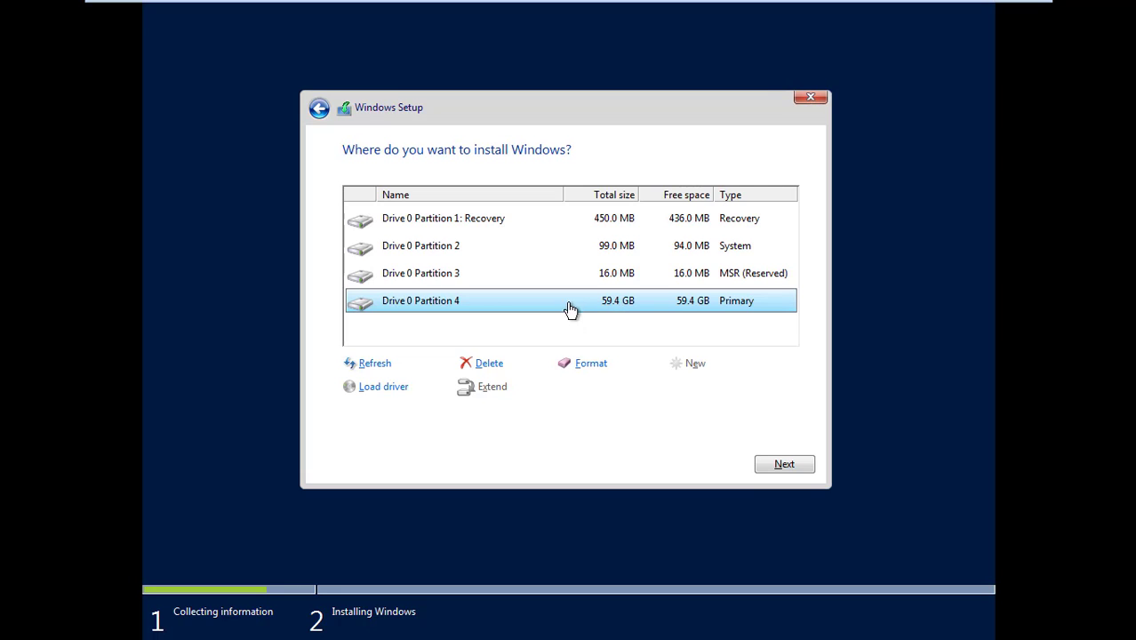
Select the primary partition, Drive 0 Partition 4, as the install location and start installing Windows
{"action": "left_click", "coordinate": [536, 230]}
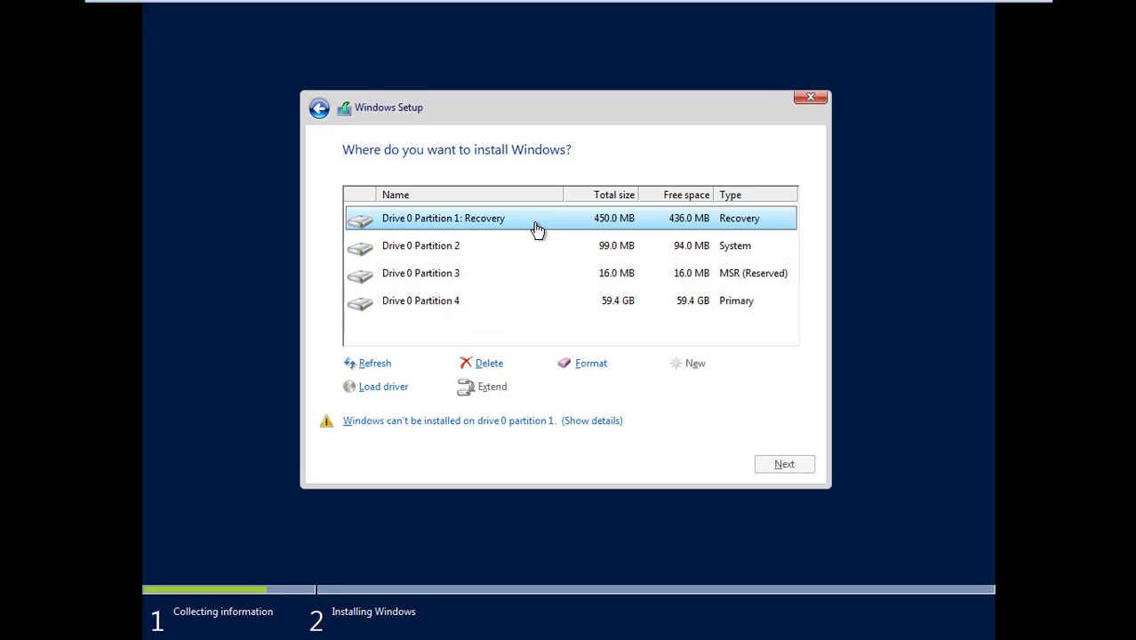
{"action": "left_click", "coordinate": [535, 250]}
{"action": "left_click", "coordinate": [527, 274]}
{"action": "left_click", "coordinate": [535, 234]}
{"action": "left_click", "coordinate": [613, 300]}
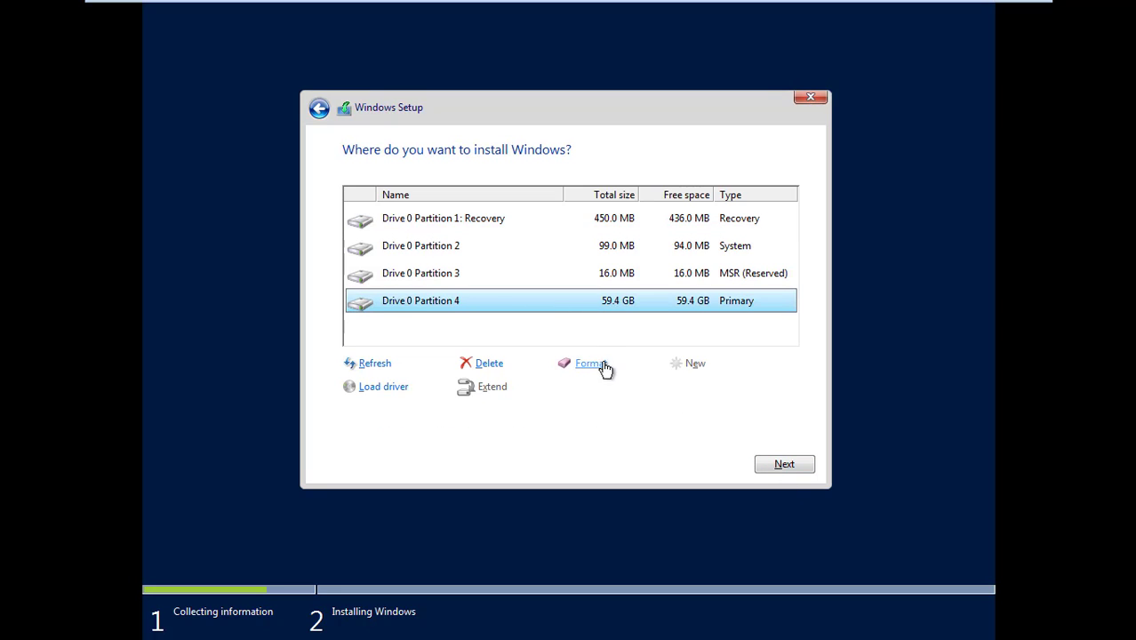
{"action": "left_click", "coordinate": [785, 465]}
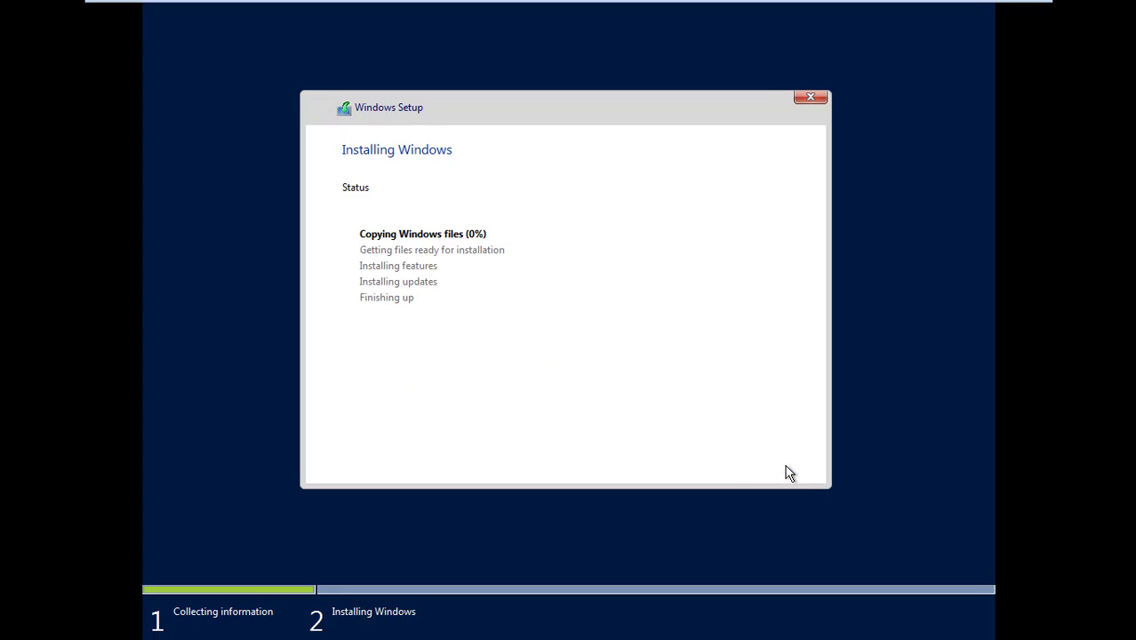